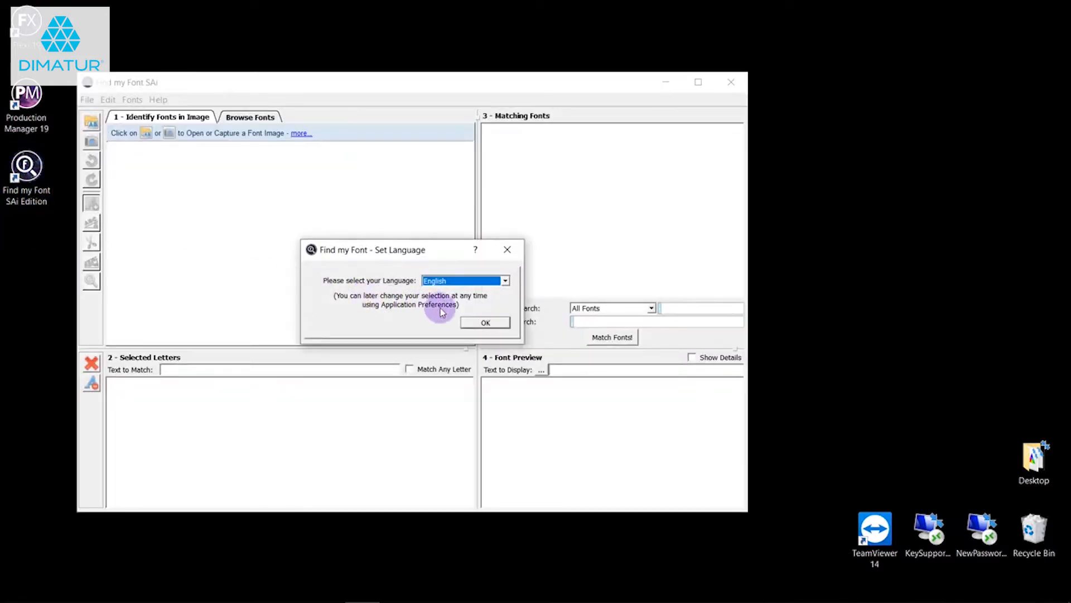
Keep English as the language and complete the license reactivation, letting the application restart
click(484, 324)
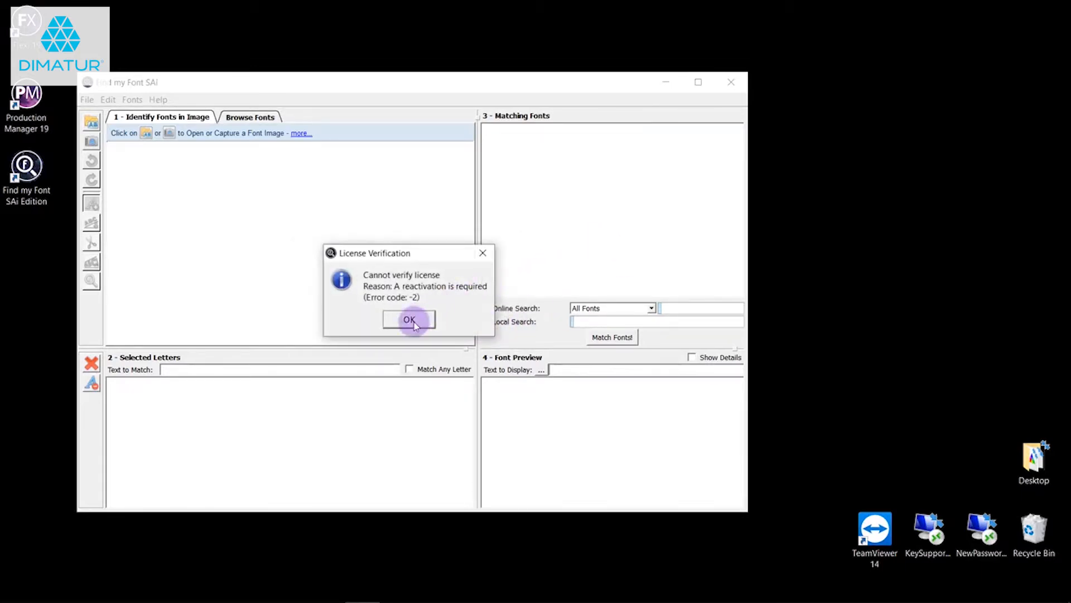
click(410, 321)
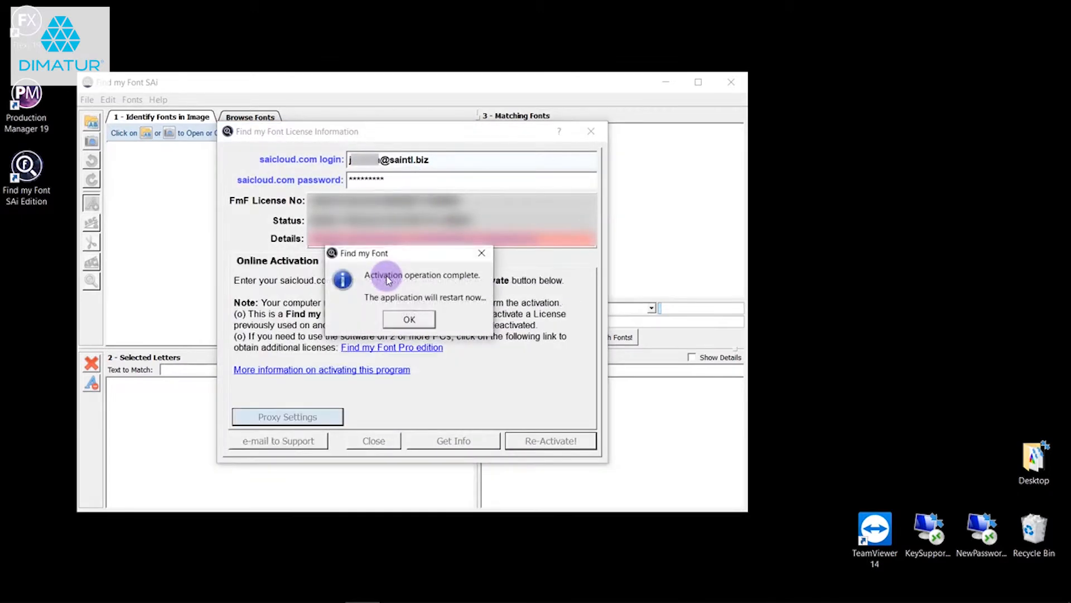
click(409, 317)
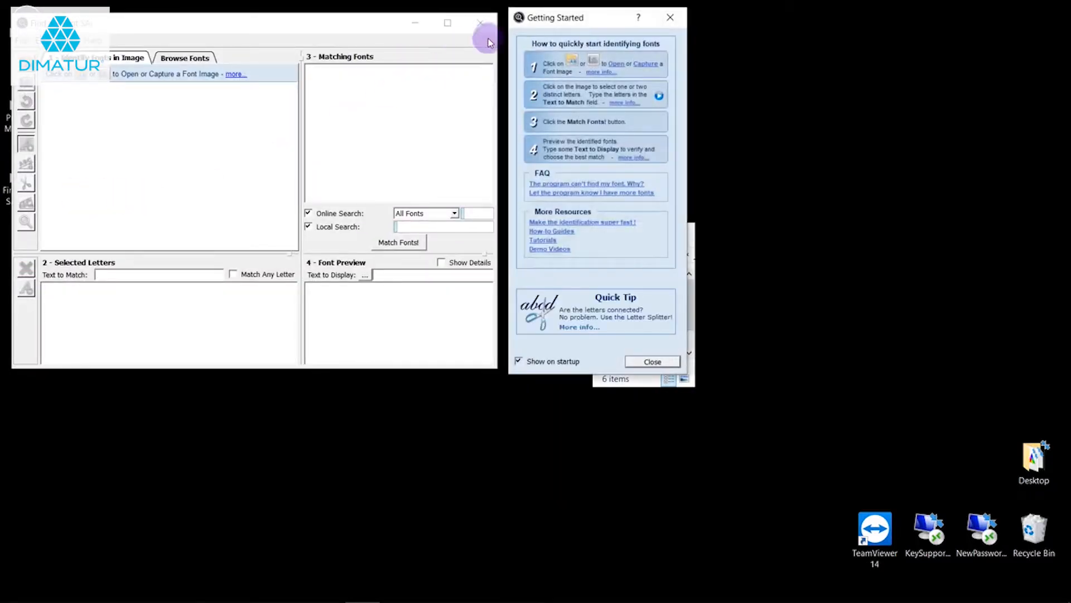
Dismiss the Getting Started guide, and open the test image FMF_Test-4.jpg in the maximized window
click(676, 14)
click(449, 24)
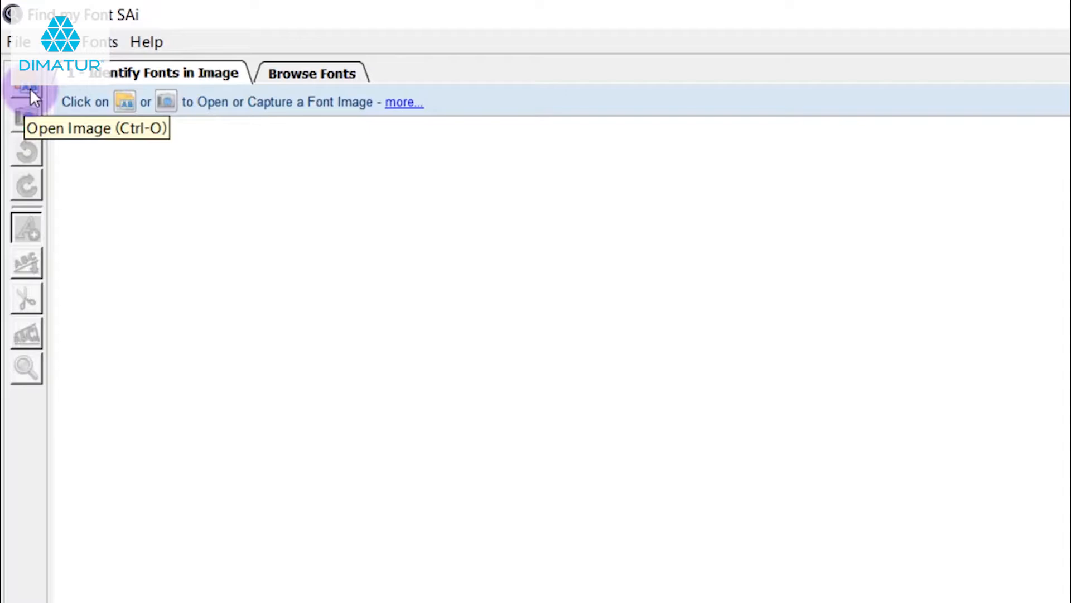
click(29, 89)
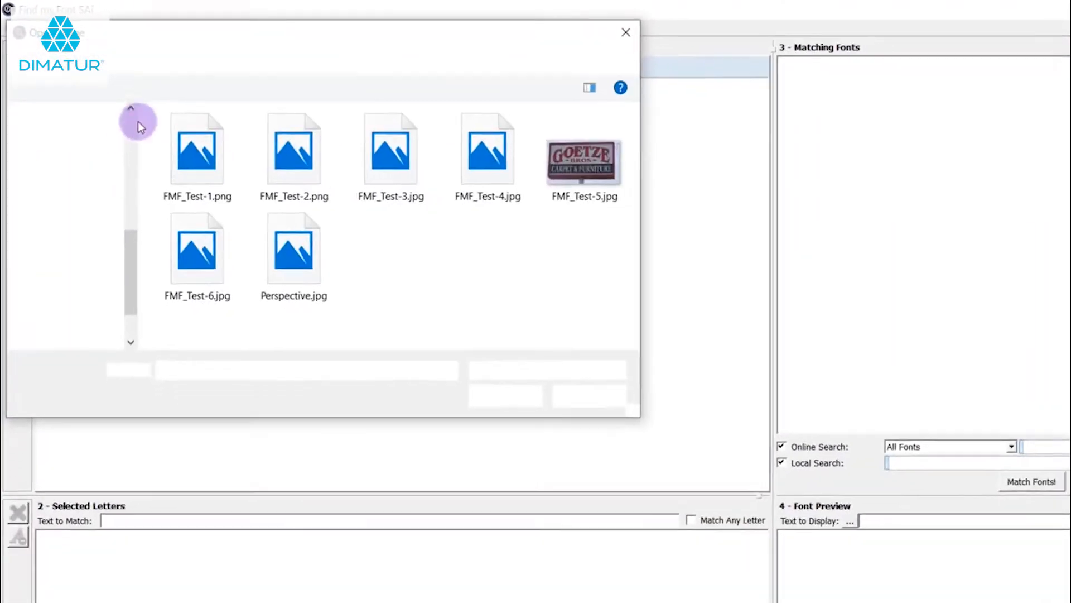
drag(144, 35, 537, 78)
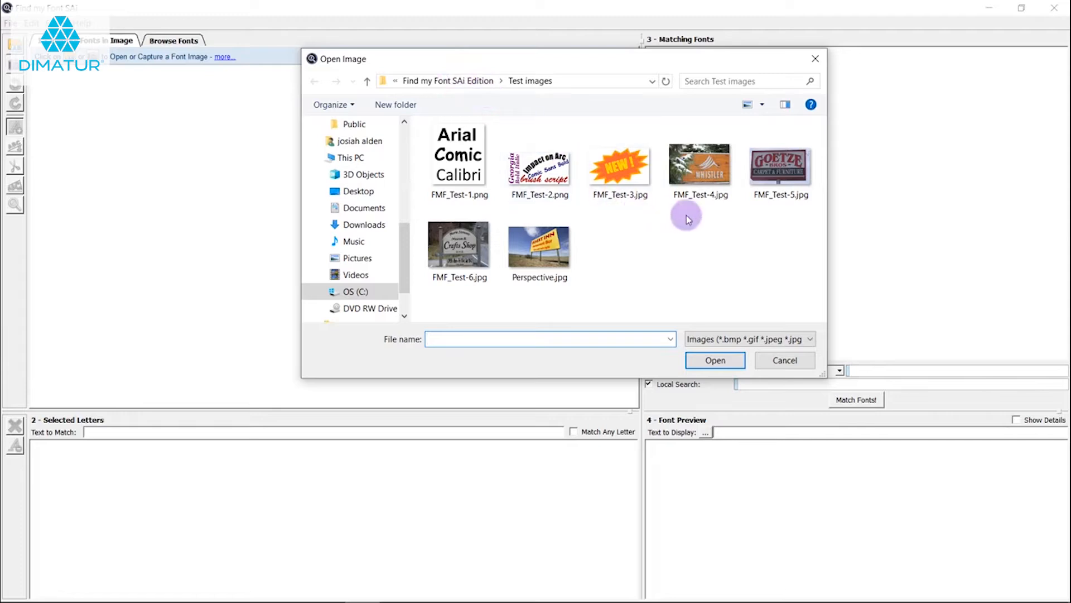
double_click(709, 177)
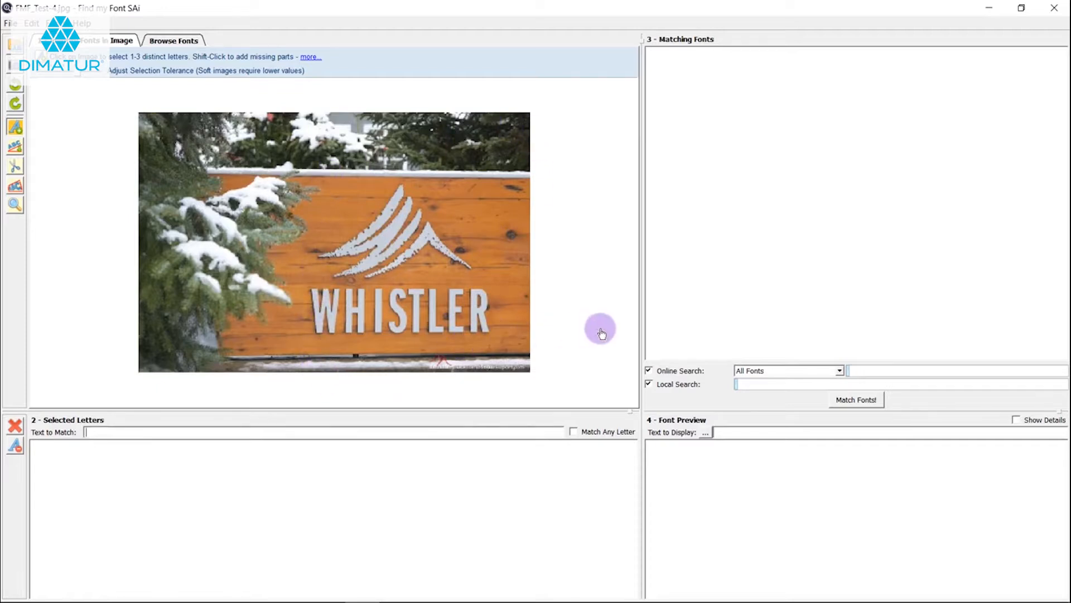
Pick the letters W, H, I, S, T, L, E and R from the sign with the Letter Selection tool
click(12, 127)
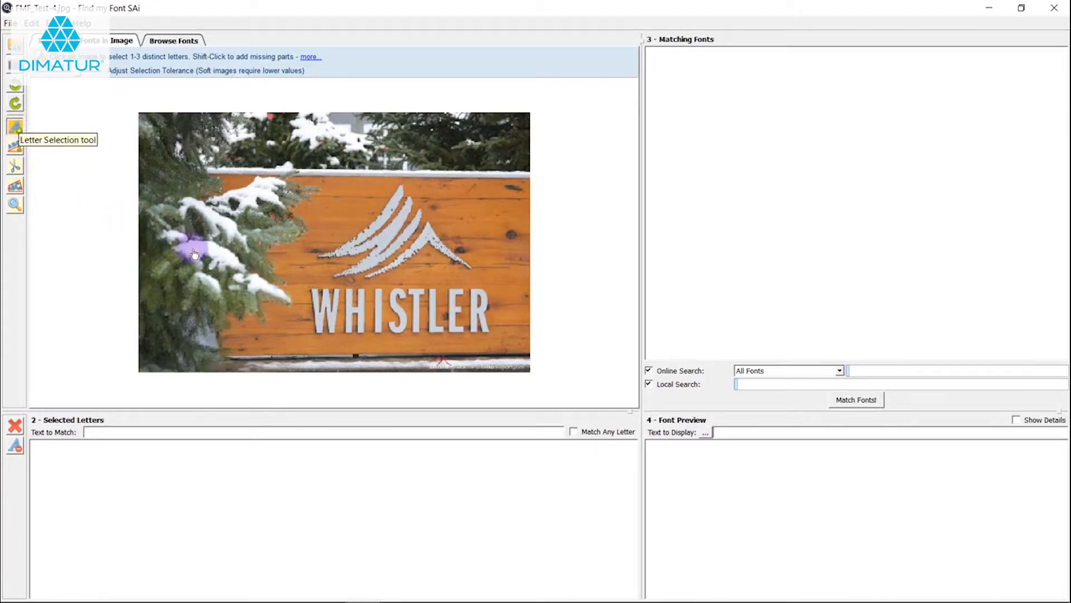
click(320, 322)
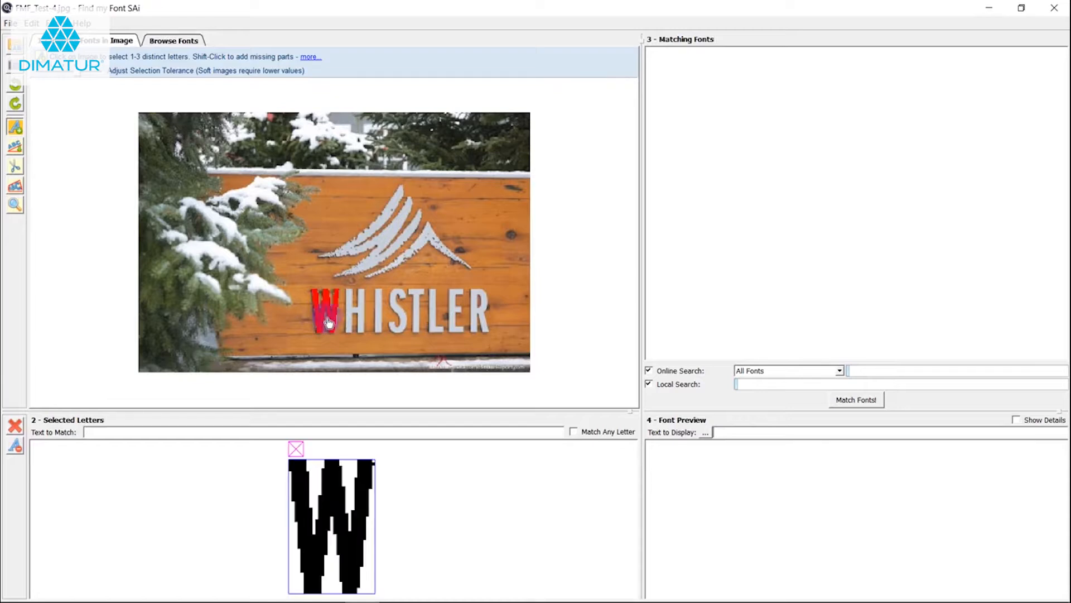
click(353, 317)
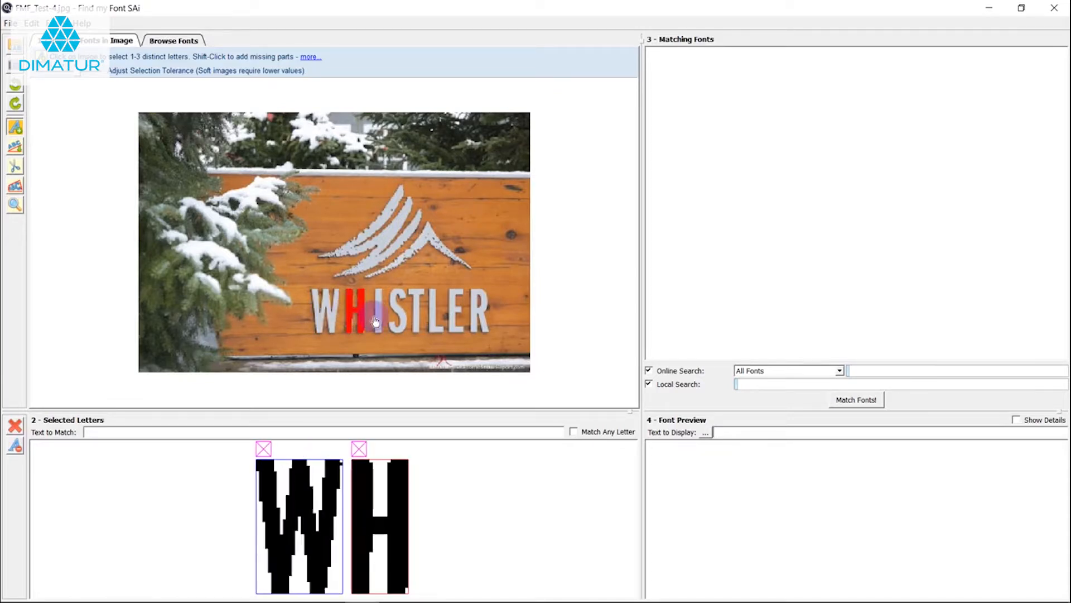
click(379, 318)
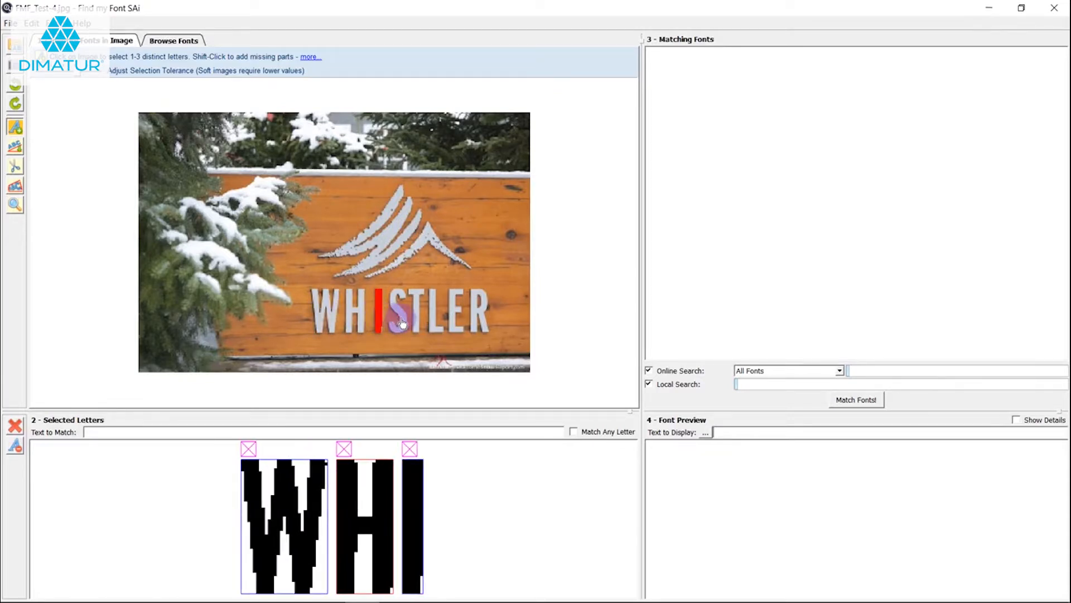
click(404, 323)
click(416, 320)
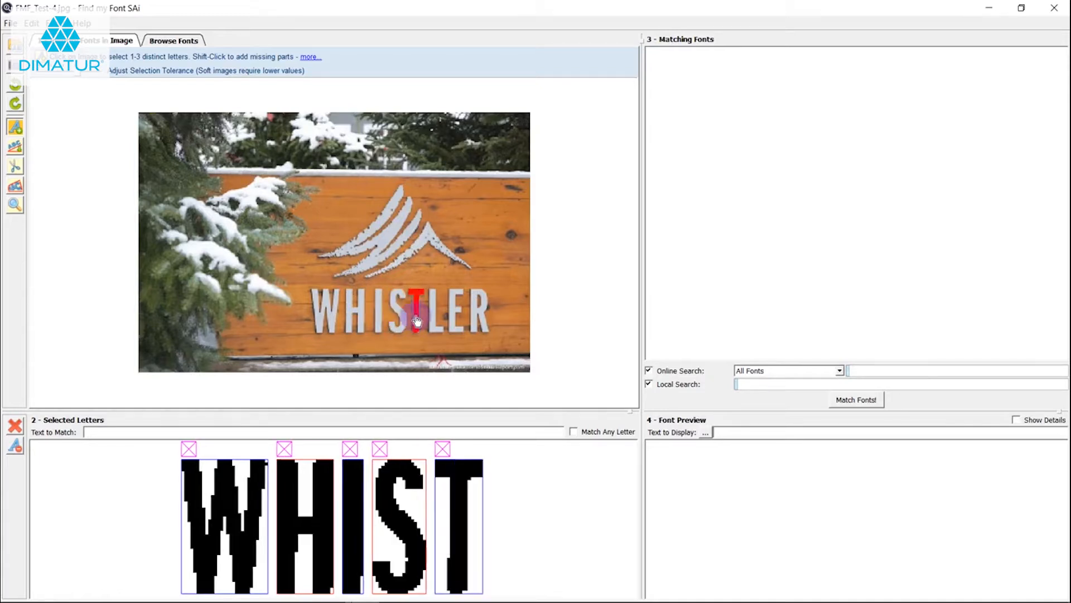
click(432, 316)
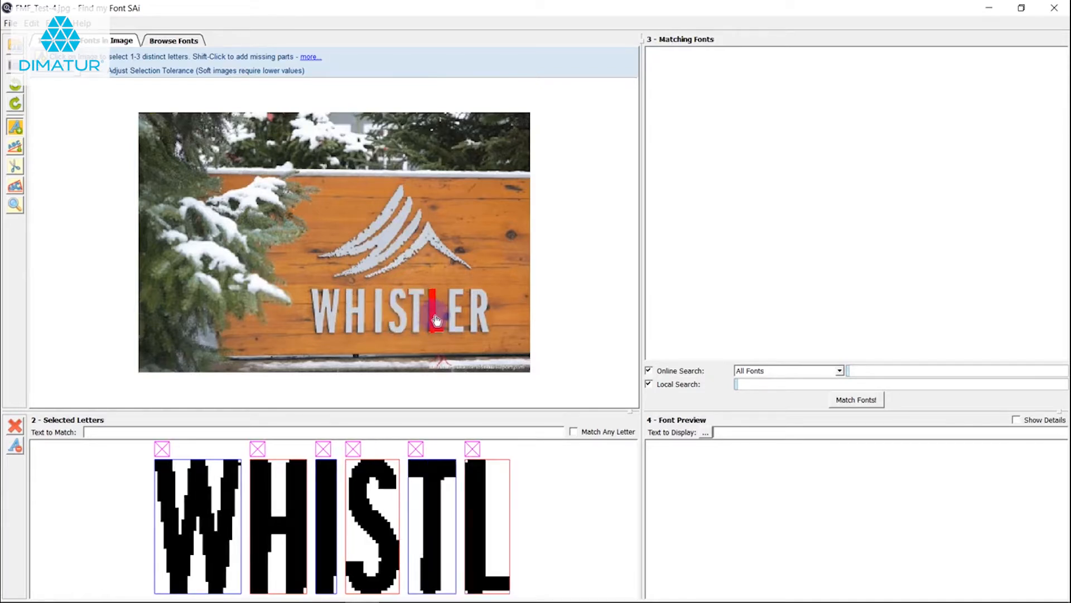
click(472, 318)
click(476, 319)
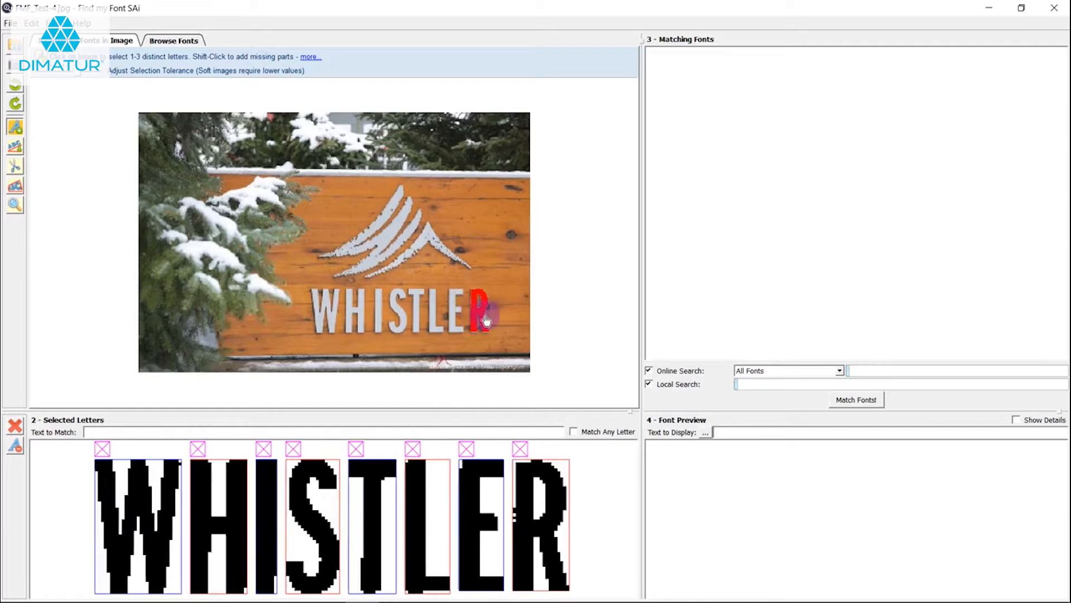
Add the striped mountain logo above the word to the selected letters, and remove it again
click(412, 236)
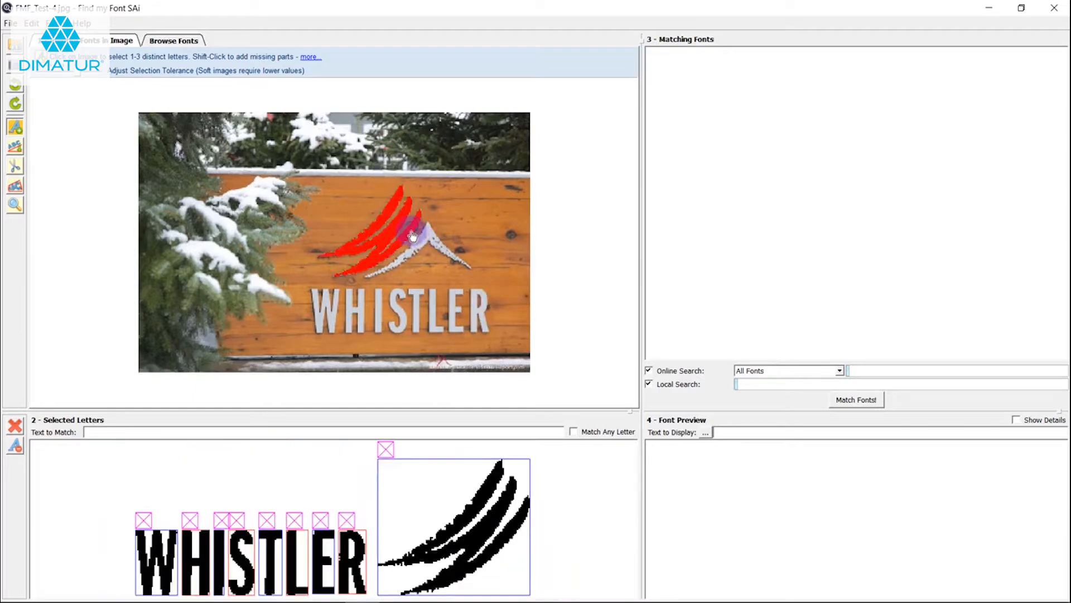
click(385, 448)
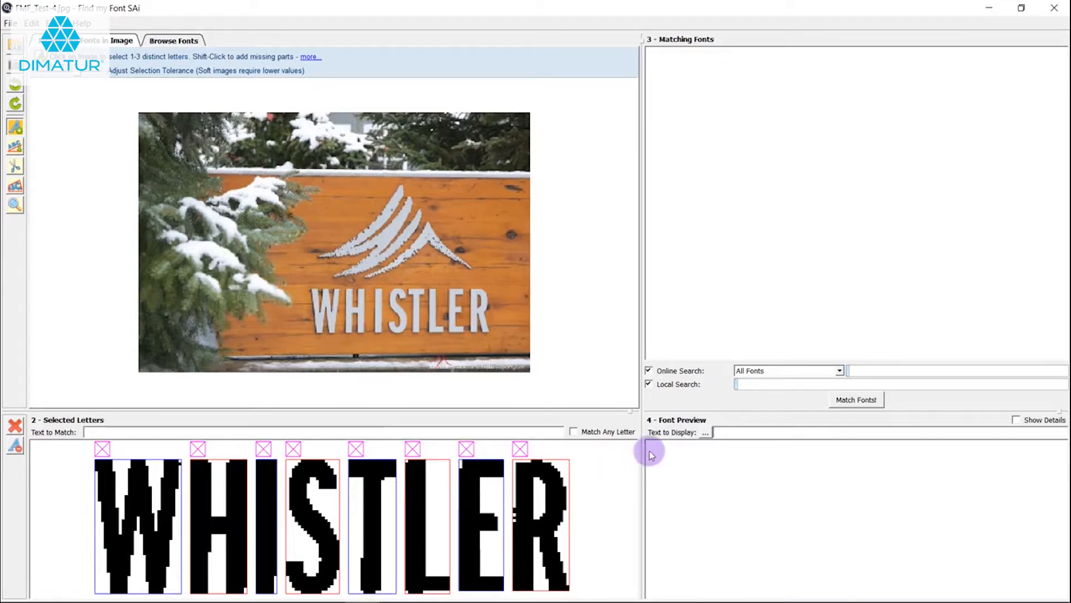
Try the Match Any Letter option and switch it off again
click(573, 431)
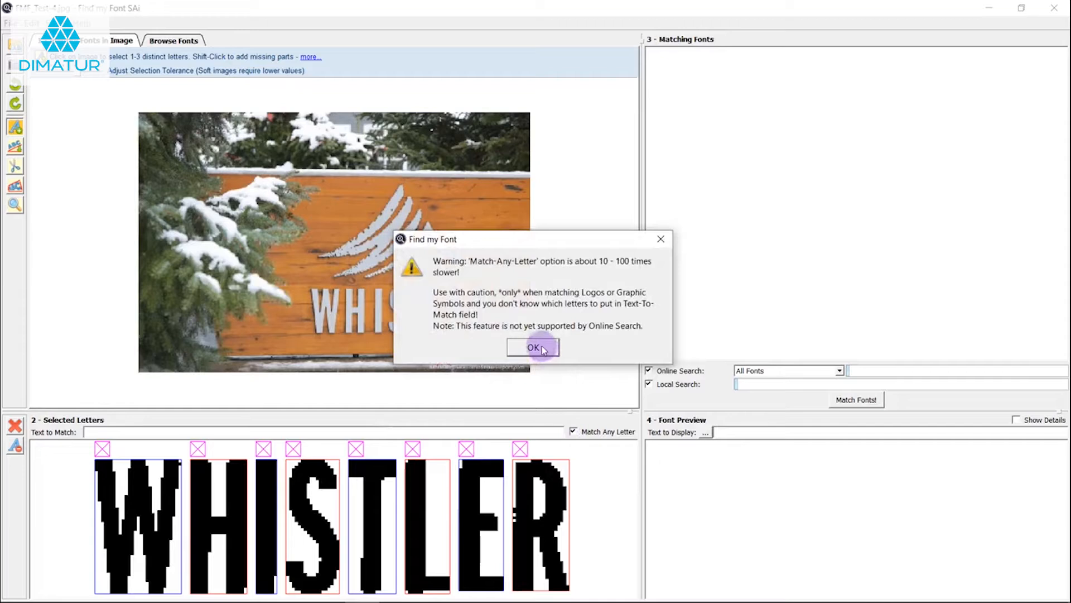
click(661, 239)
click(574, 434)
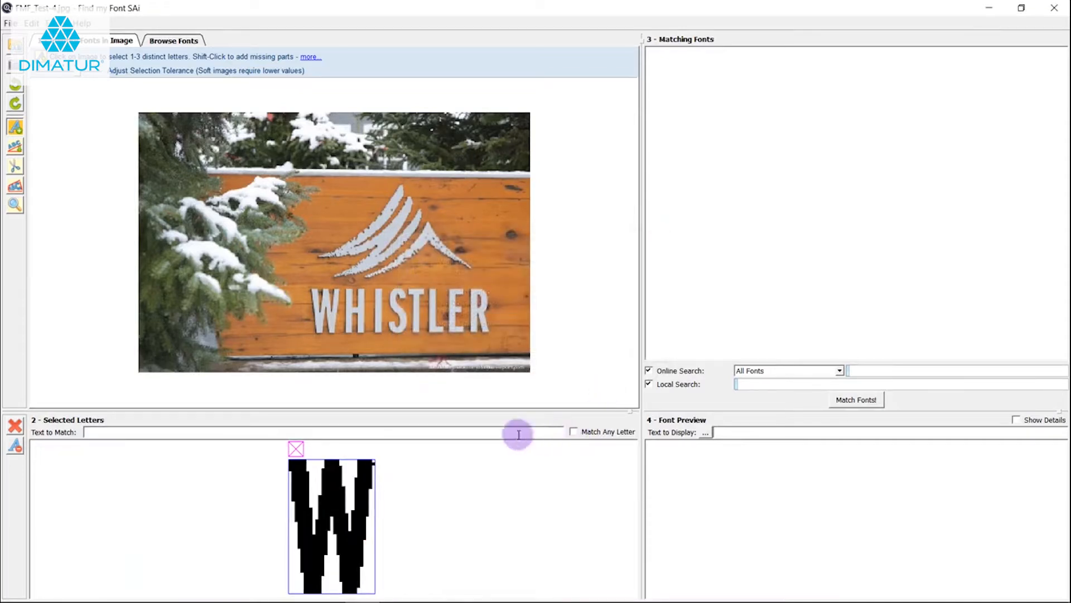
Add the letters H, I, S, T, L, E and R from the sign to the selected W
click(353, 317)
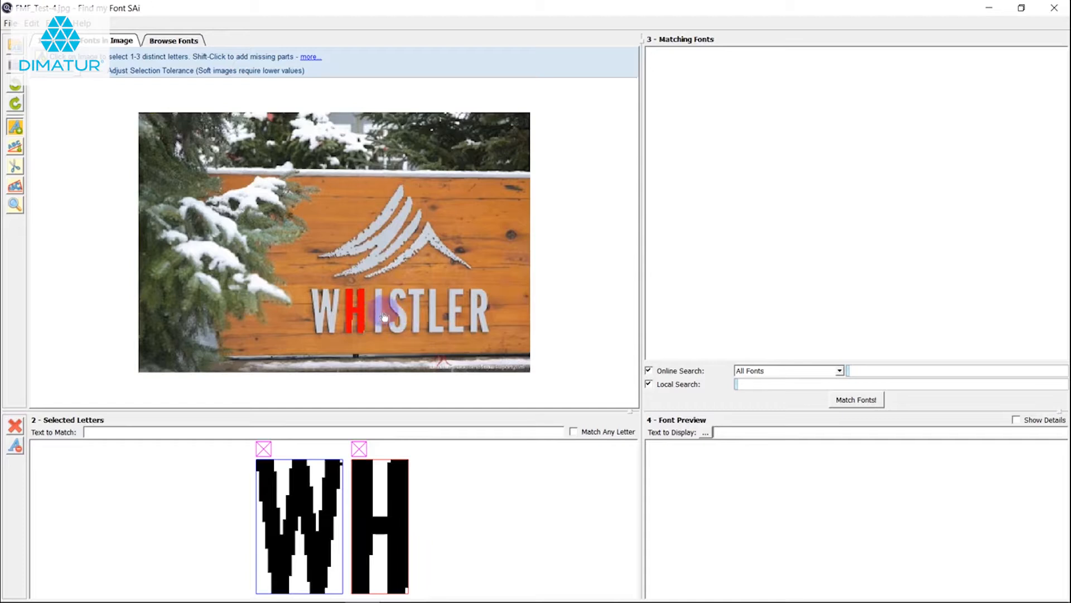
click(379, 315)
click(398, 317)
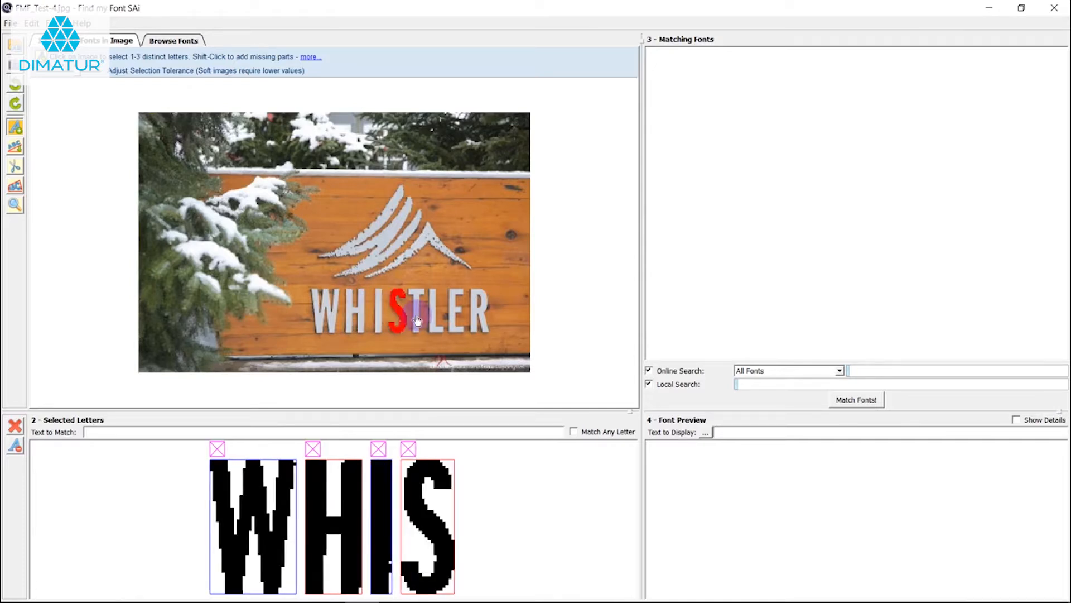
click(417, 320)
click(433, 319)
click(454, 318)
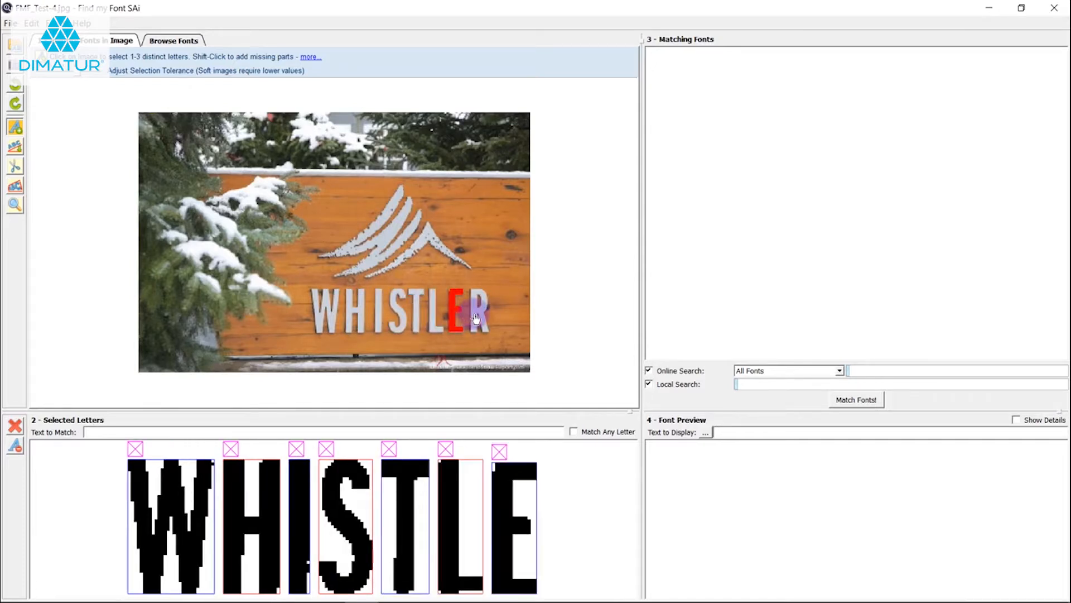
click(474, 312)
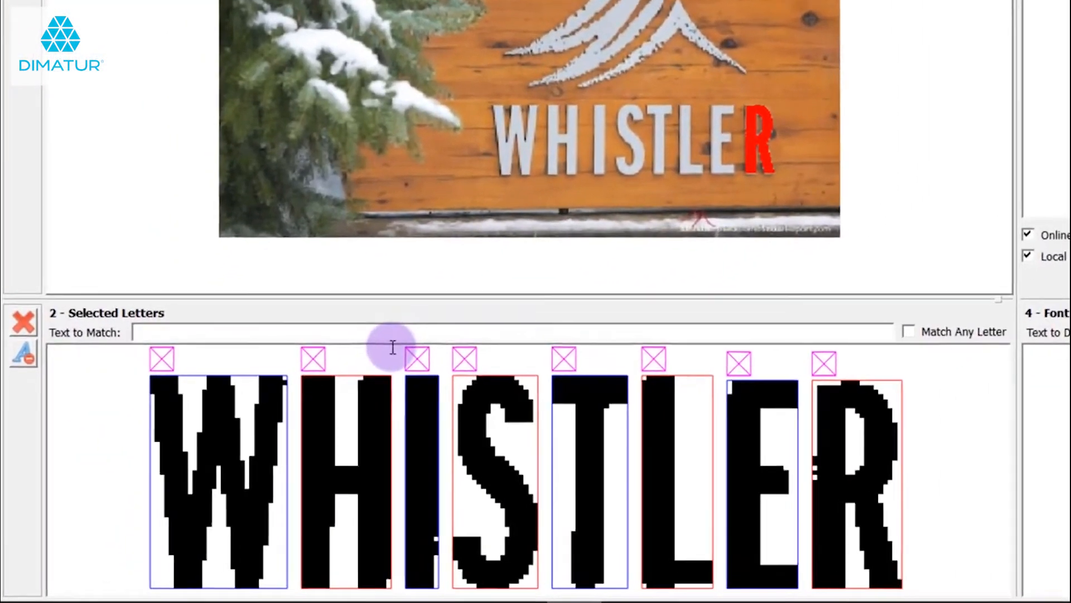
Set the text to match to WHISTLER and run the font matching with both online and local search
text(WHISTLER)
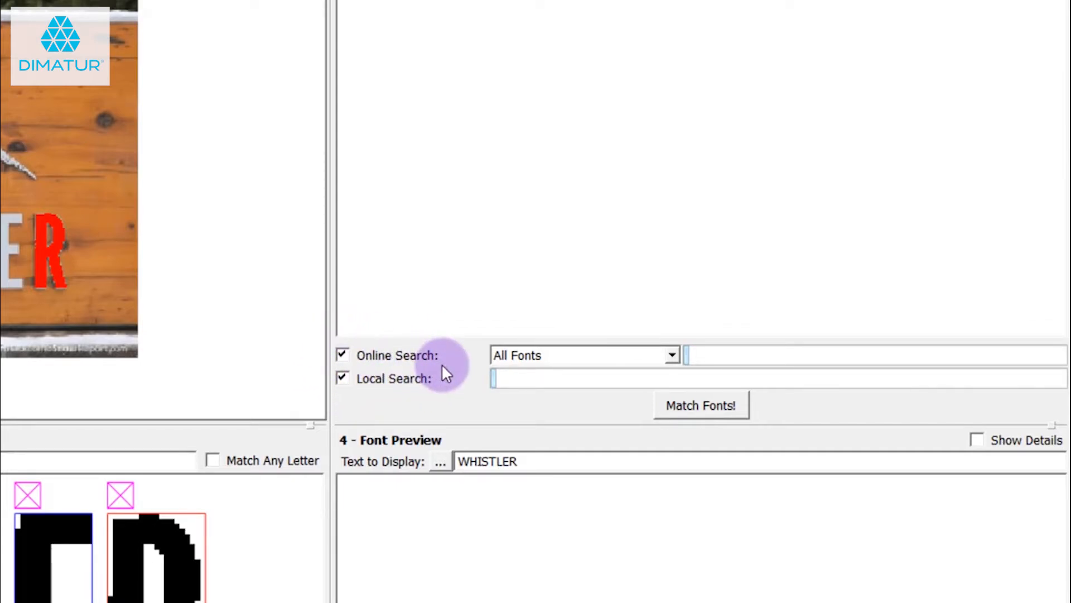
click(722, 407)
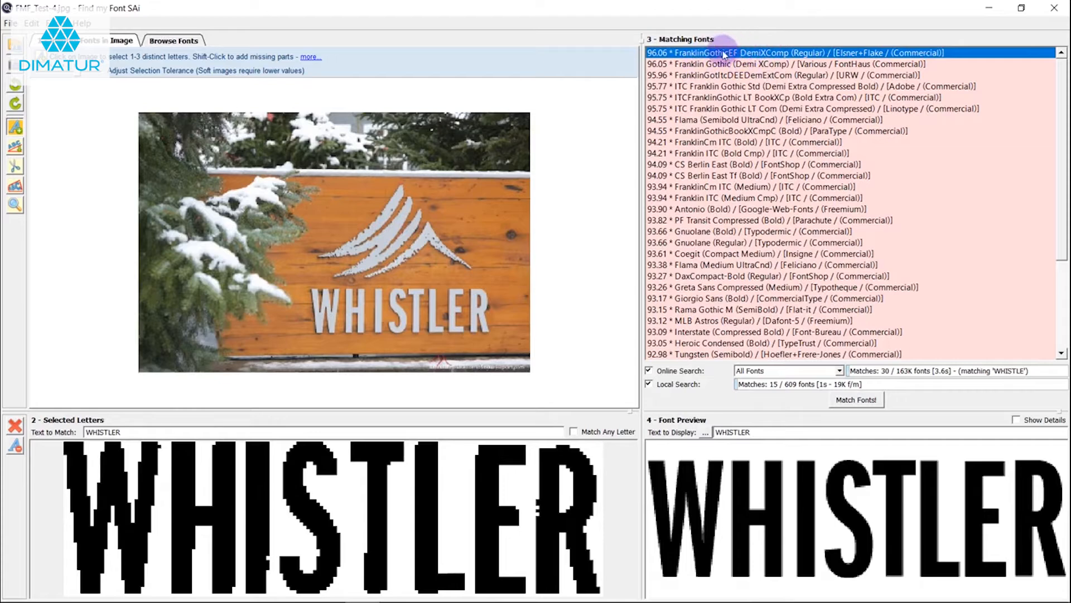
Compare the previews of FranklinGothicEF DemiXComp (Regular) and the system font Tw Cen MT Condensed (Regular) with the selected letters
scroll(772, 129, down, 4)
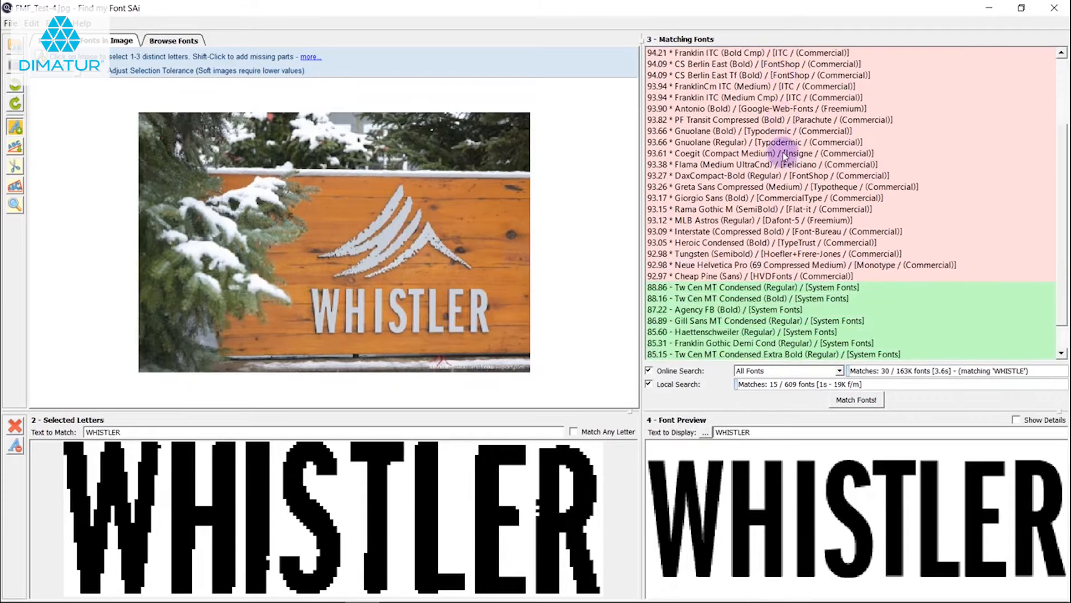
click(661, 253)
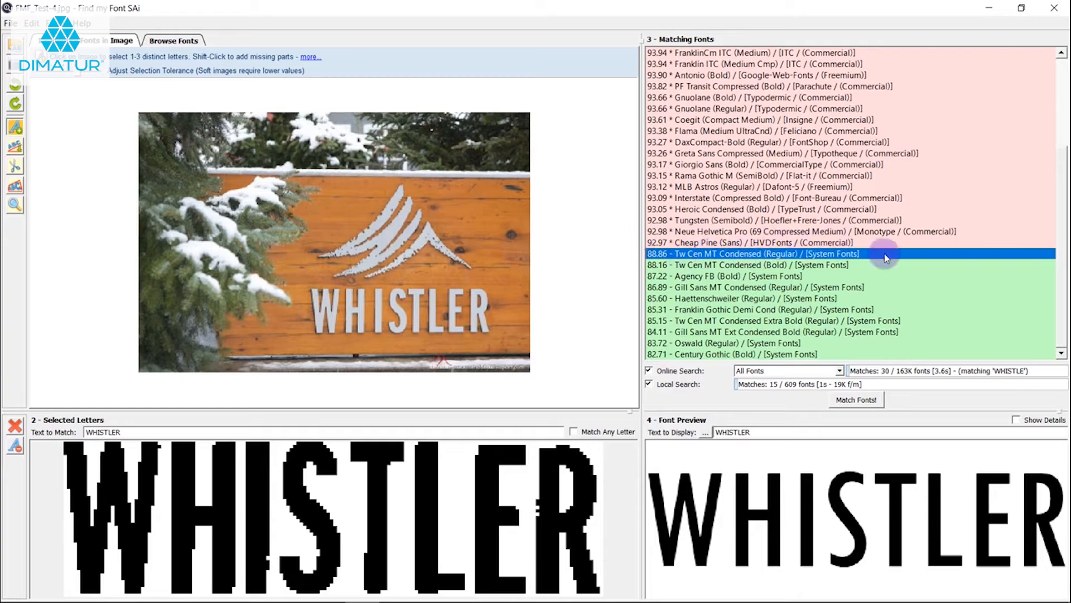
scroll(896, 248, up, 4)
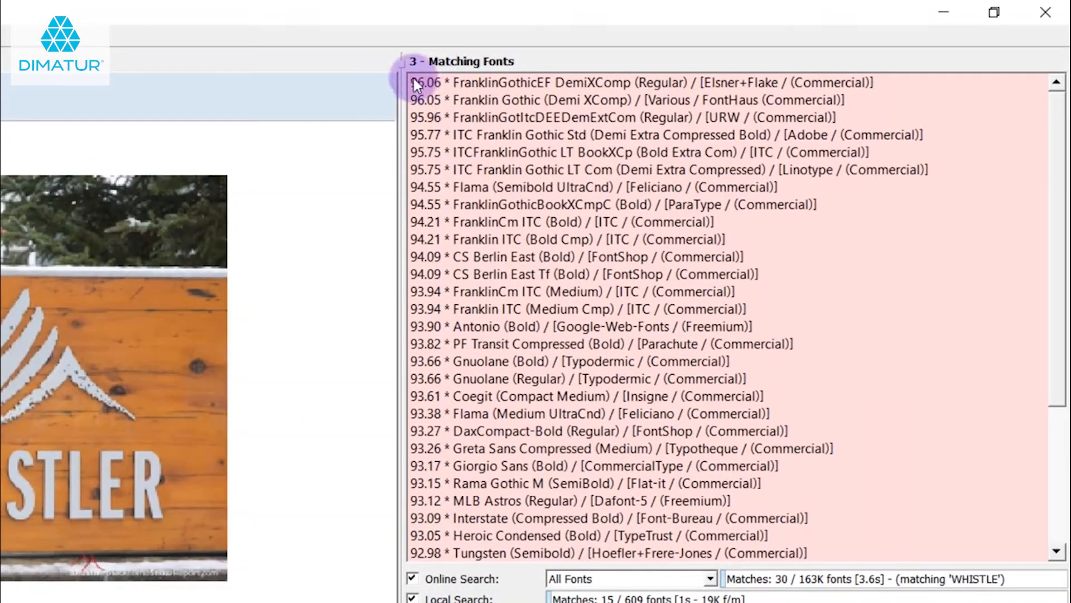
click(421, 83)
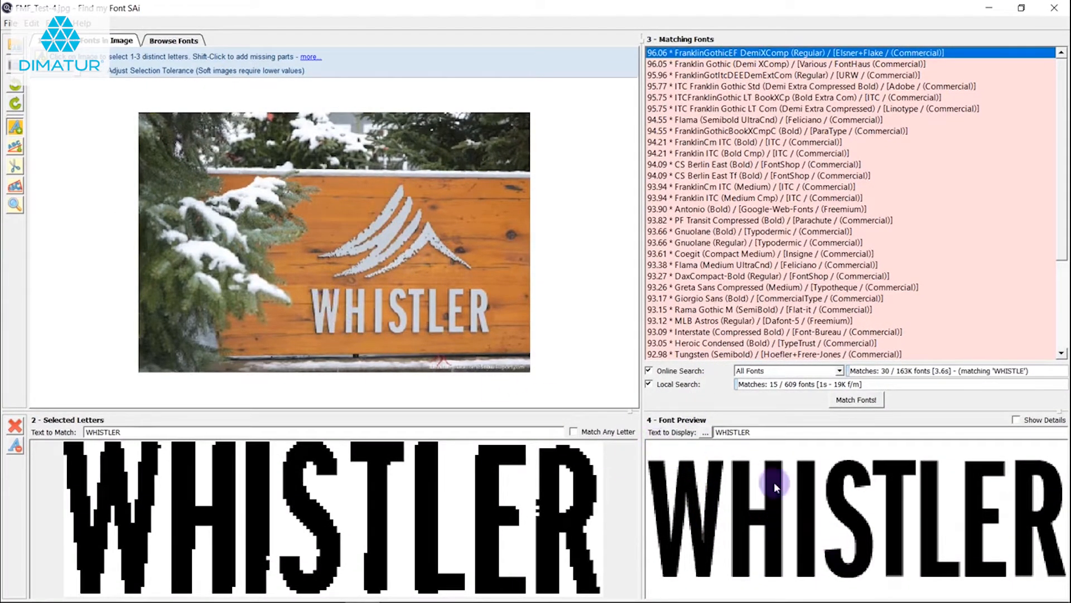
scroll(806, 151, down, 4)
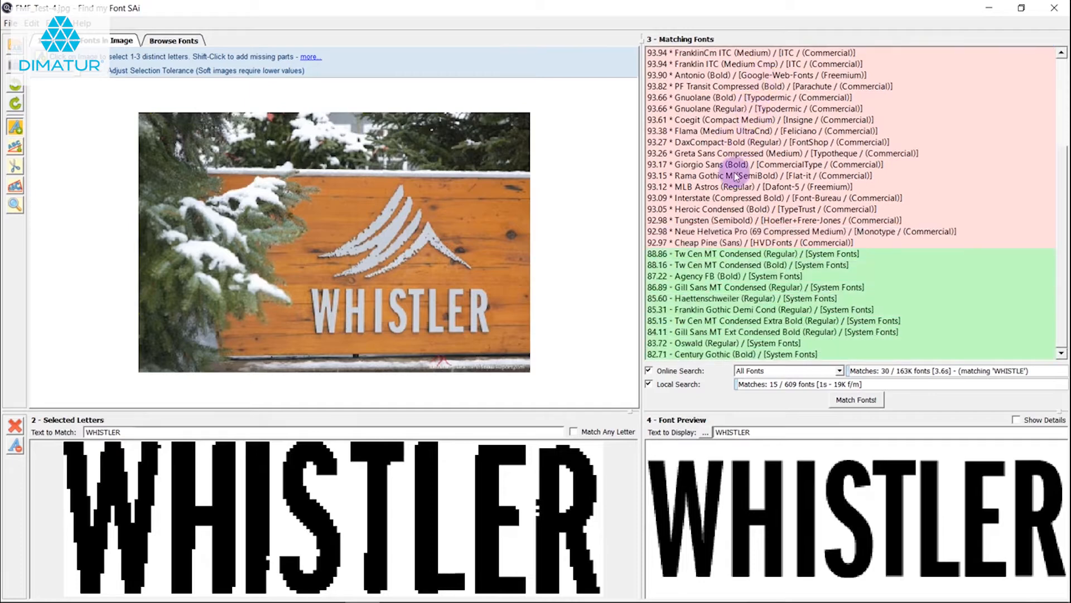
click(678, 254)
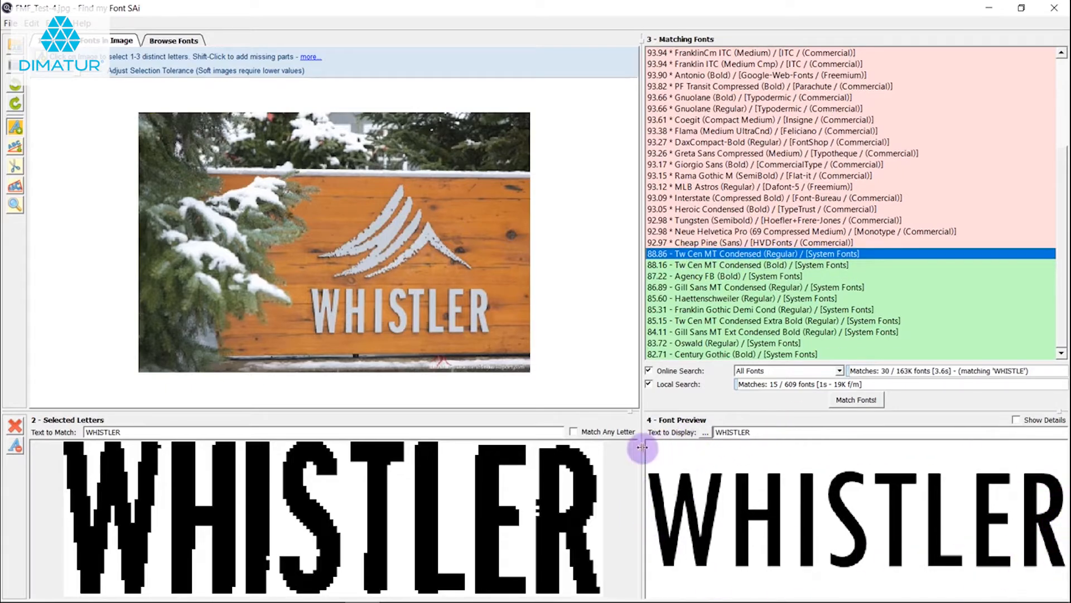
scroll(950, 294, up, 4)
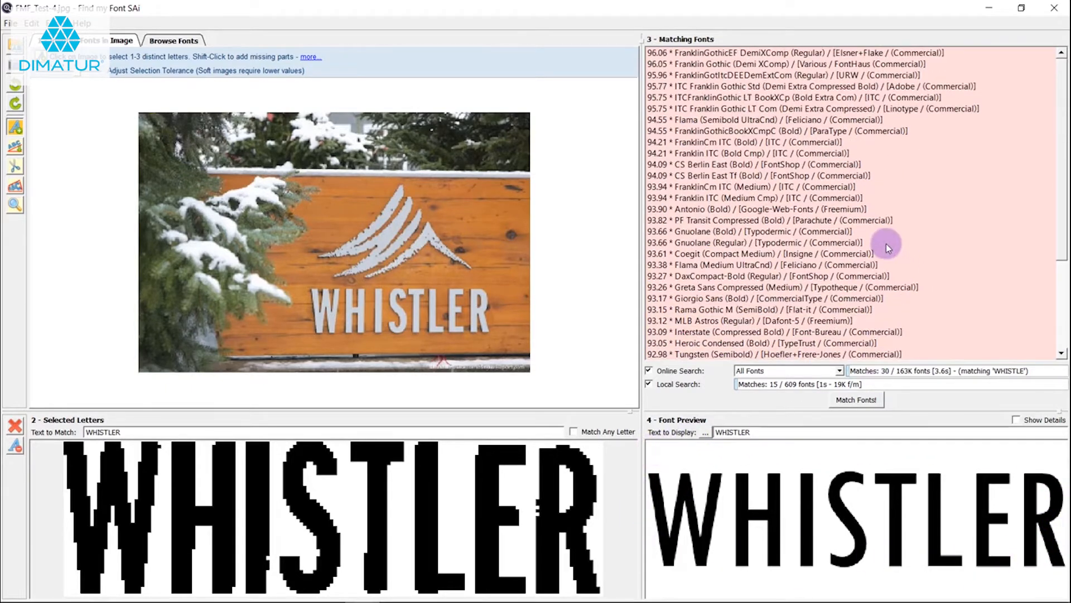
click(684, 54)
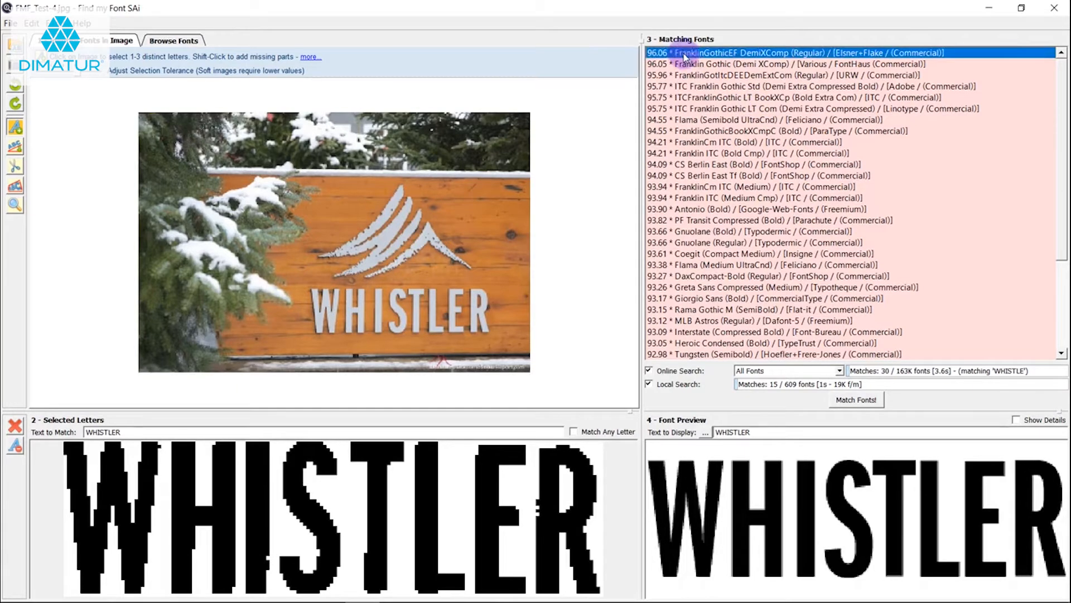
Open the online page for the matching font FranklinGothicEF DemiXComp (Regular)
right_click(692, 52)
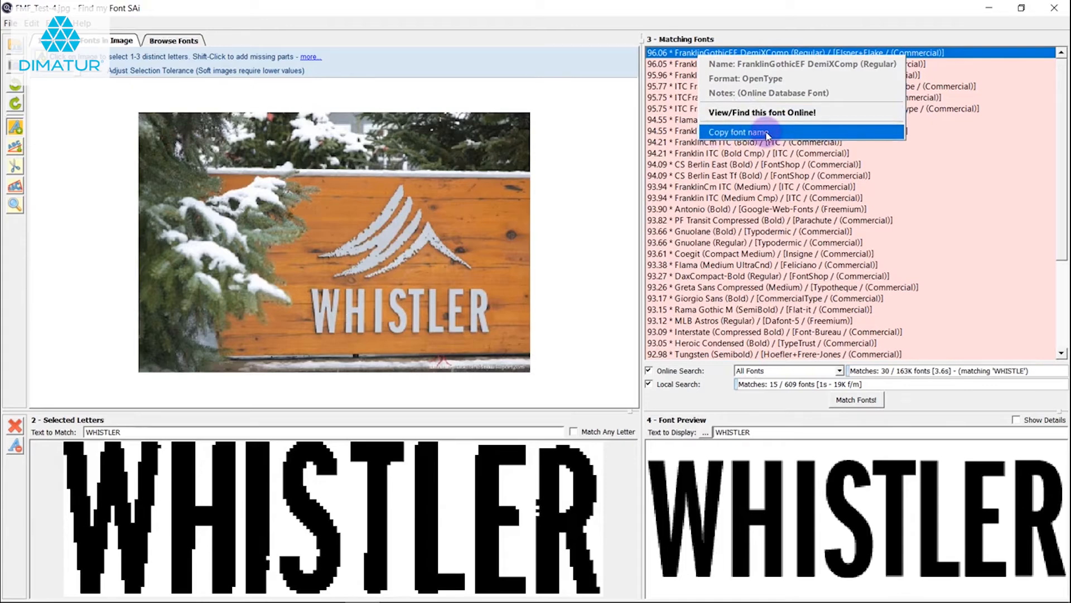
click(756, 113)
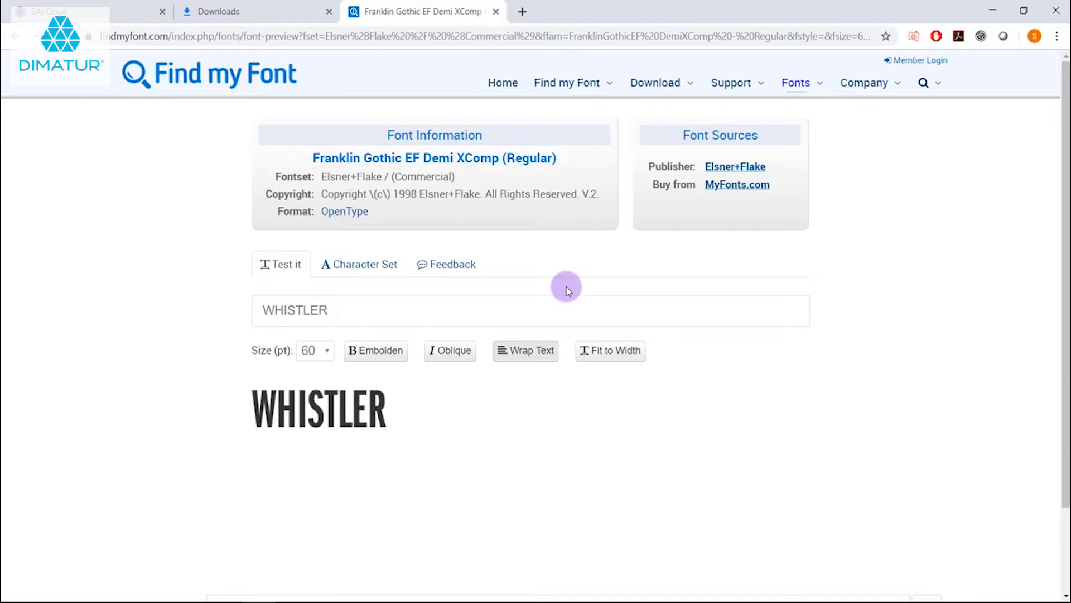
Examine the font's character set on the web page, and return to its WHISTLER text test
click(345, 270)
scroll(520, 336, down, 1)
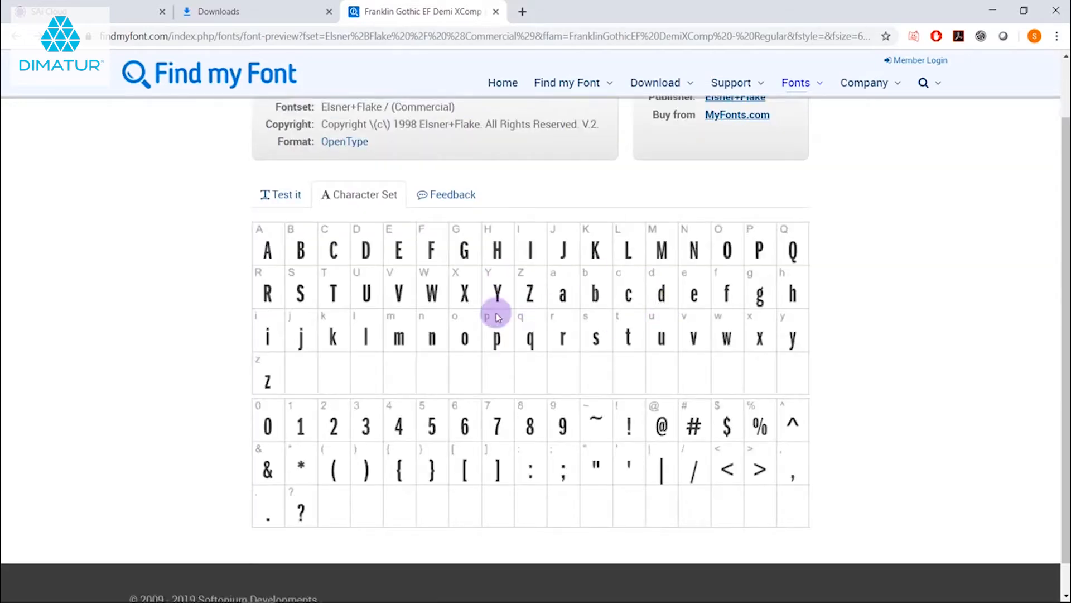
click(281, 194)
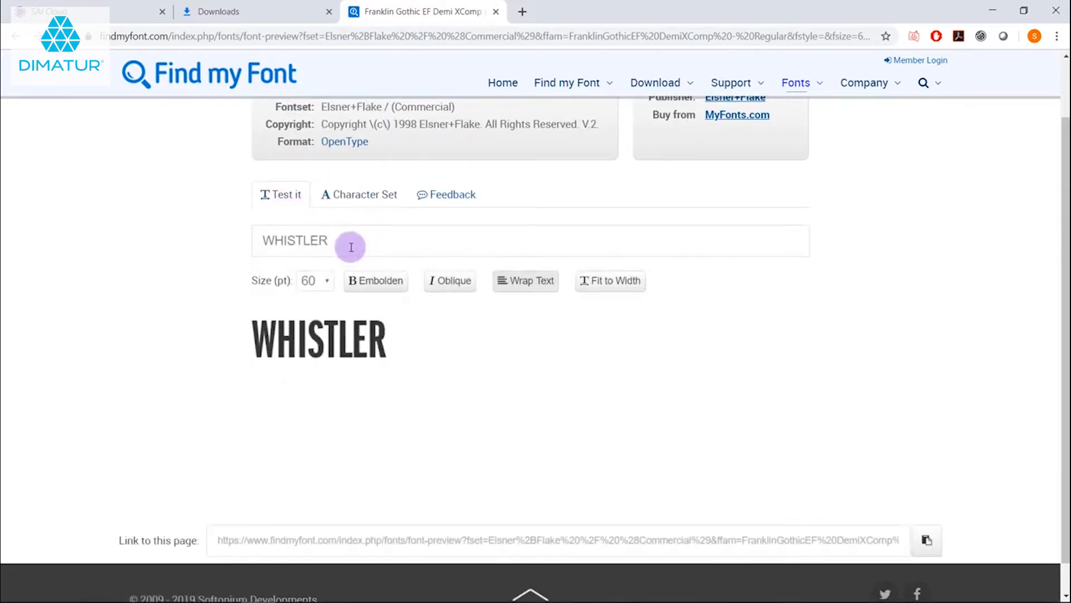
Replace the WHISTLER test text on the font's web page with CUSTOM SIGN
drag(350, 244, 190, 236)
text(CUSTOM SIGN)
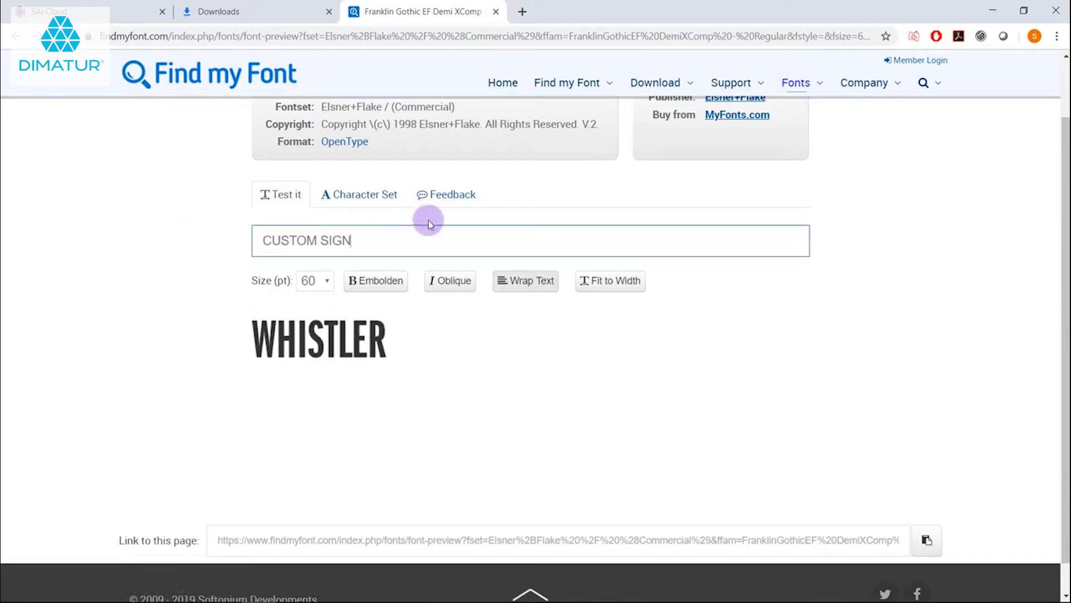
click(402, 259)
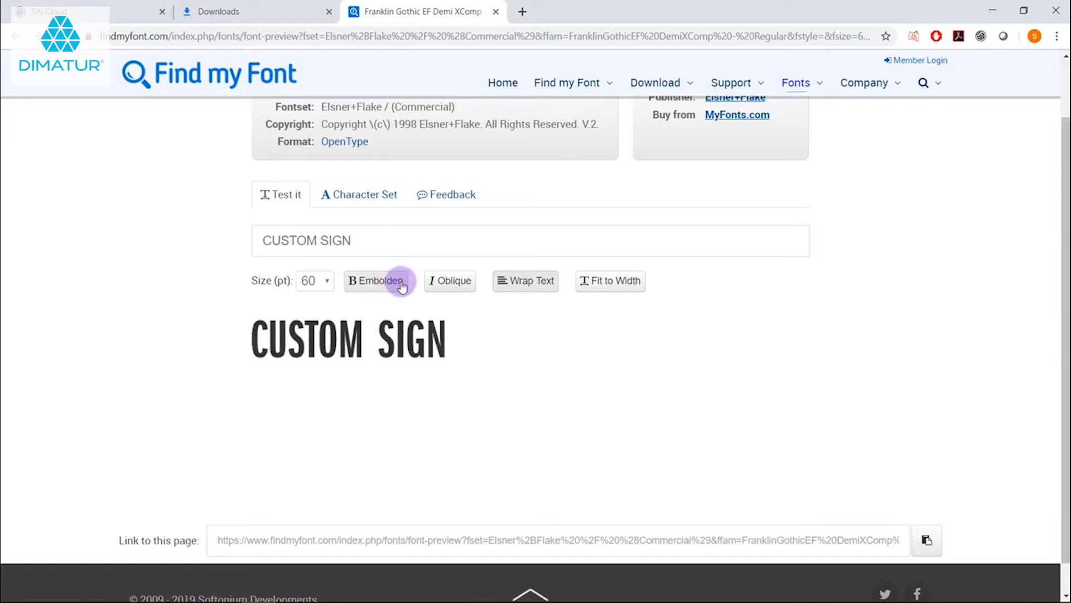
Try out the Embolden and Oblique styles on the CUSTOM SIGN sample
click(393, 283)
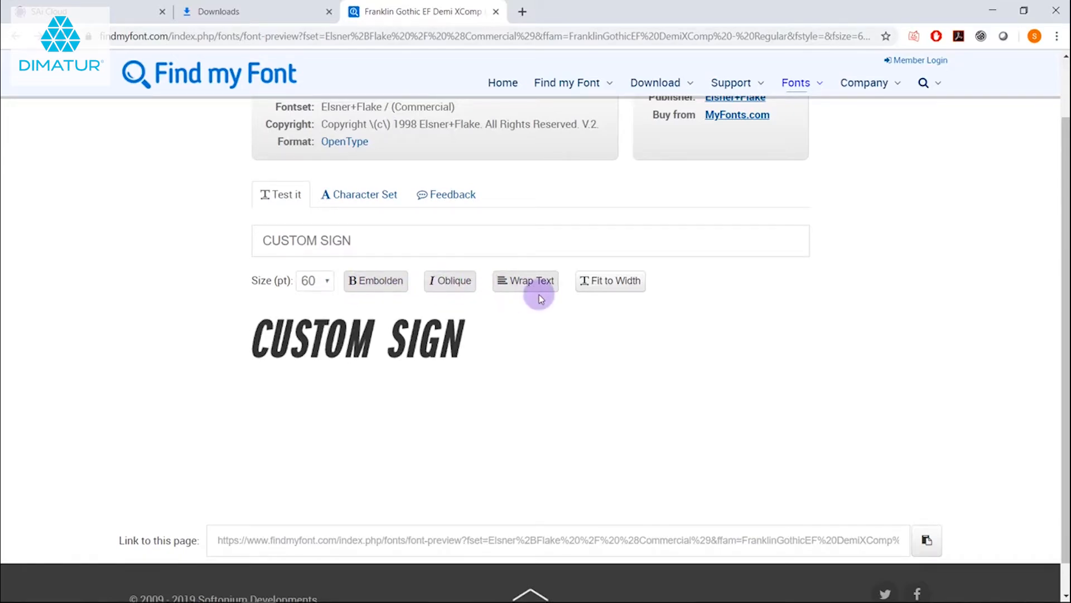
click(453, 284)
click(387, 284)
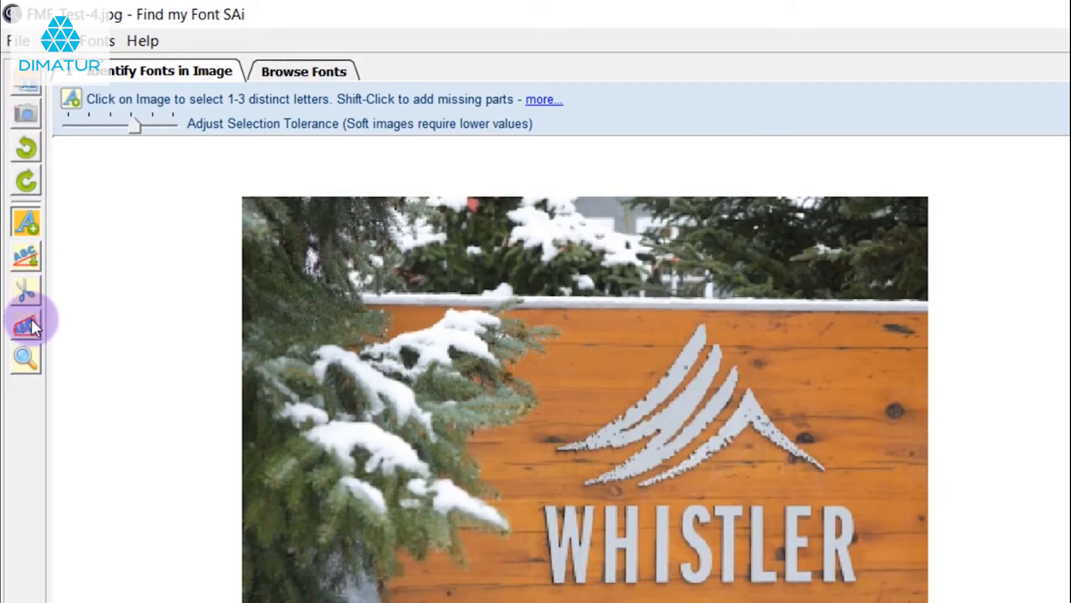
Switch back to Find my Font SAi and inspect the WHISTLER lettering closely with the Zoom tool
click(25, 357)
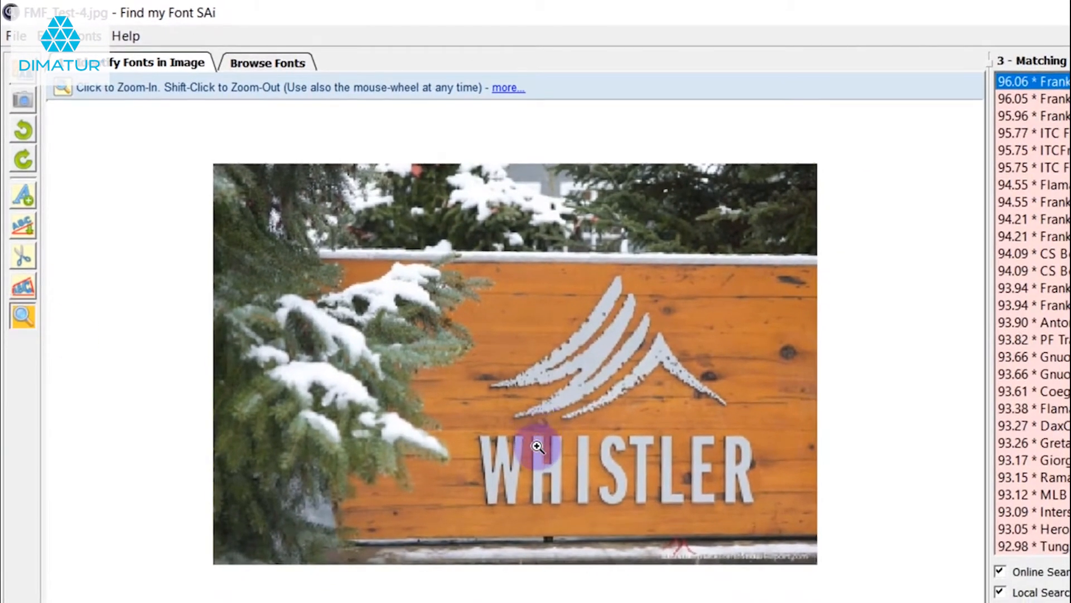
click(552, 454)
click(552, 462)
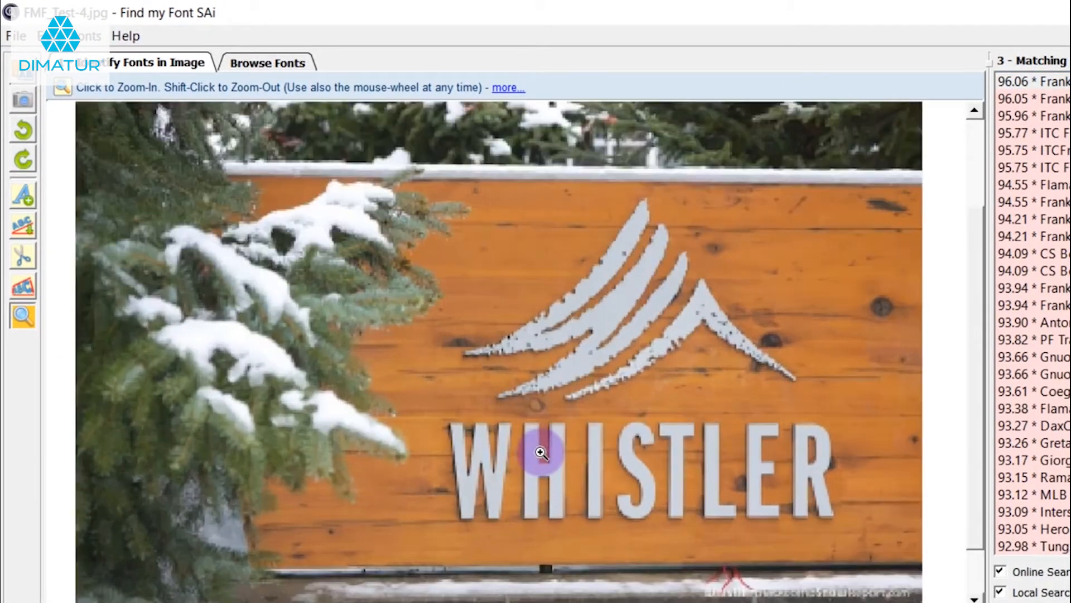
click(533, 469)
click(538, 471)
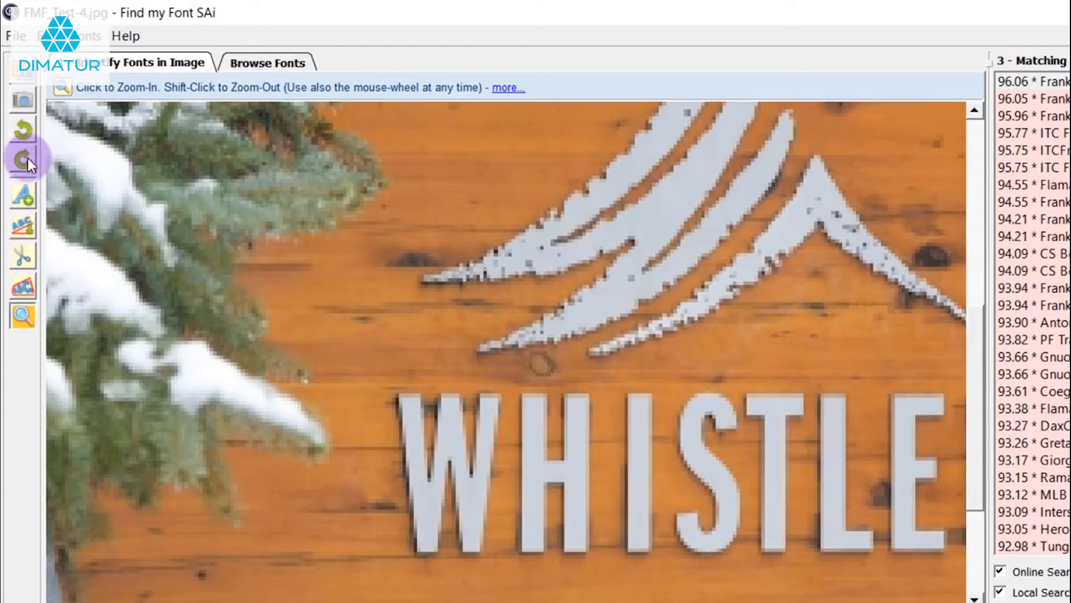
shift+click(271, 279)
shift+click(271, 279)
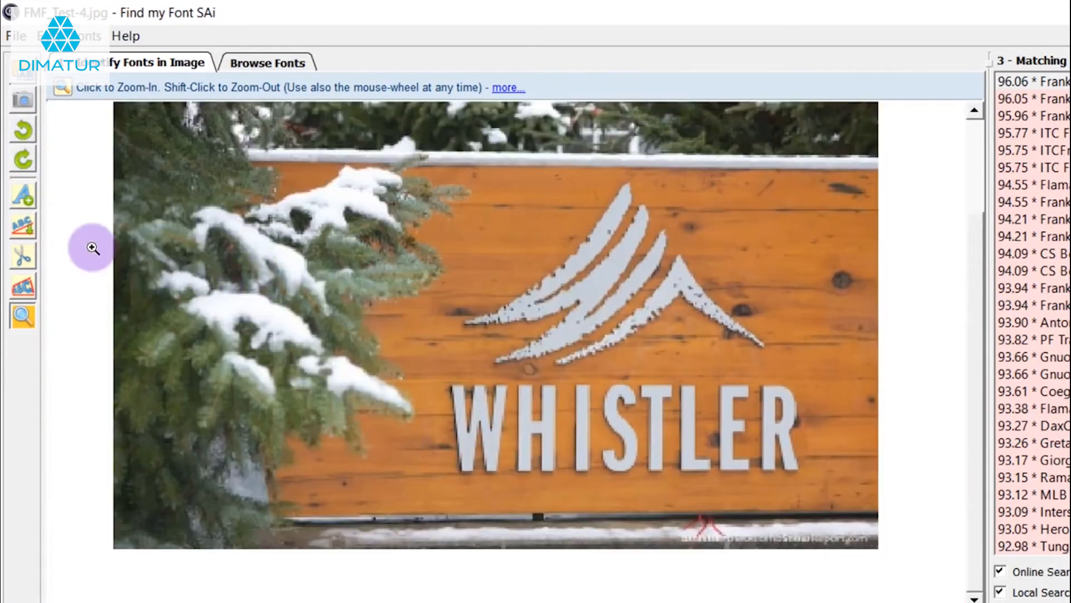
Rotate the WHISTLER image clockwise in quarter turns, and counterclockwise until it is upright again
click(26, 166)
click(26, 165)
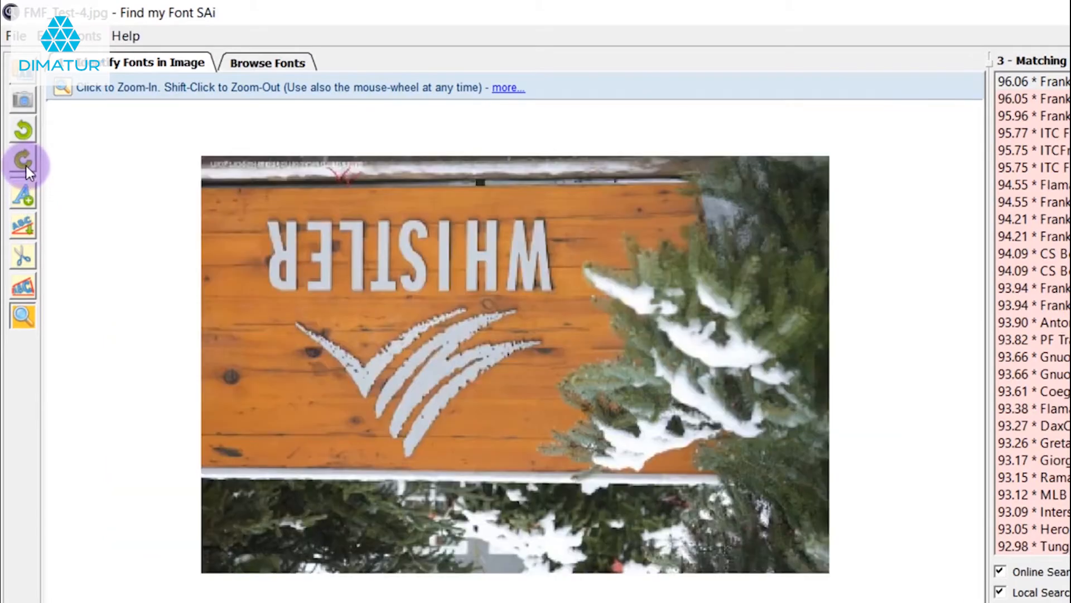
click(25, 166)
click(26, 166)
click(26, 133)
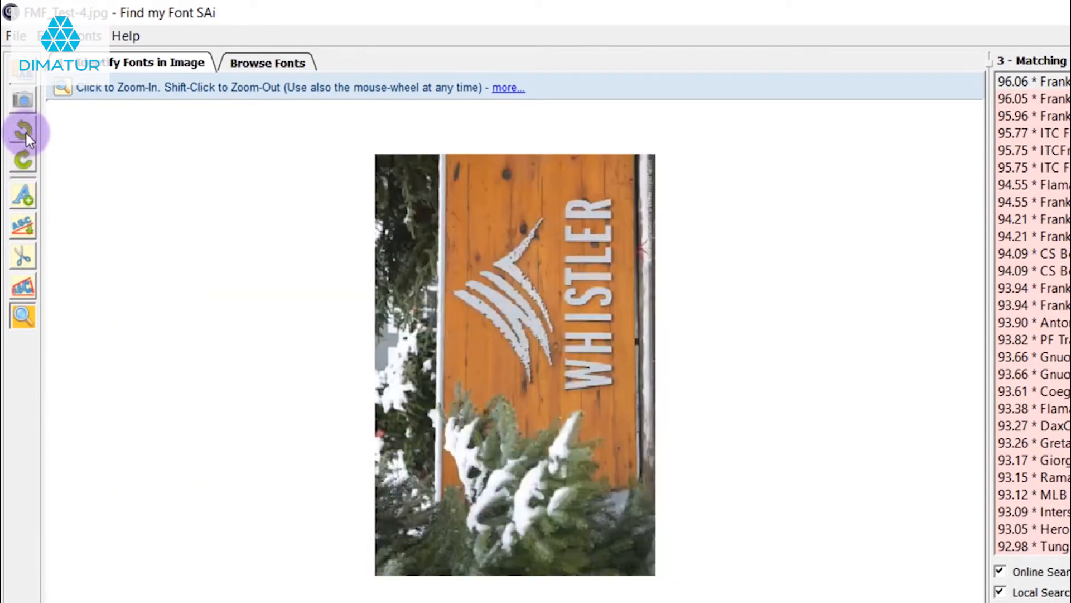
click(26, 133)
click(25, 132)
click(26, 133)
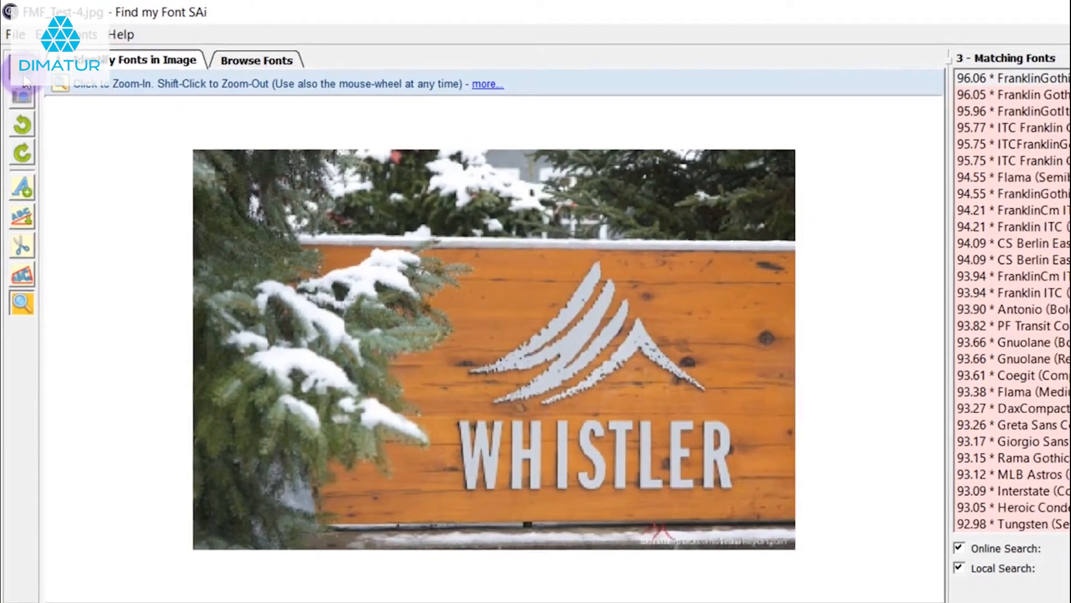
Open the test image FMF_Test-2.png for font identification
click(27, 85)
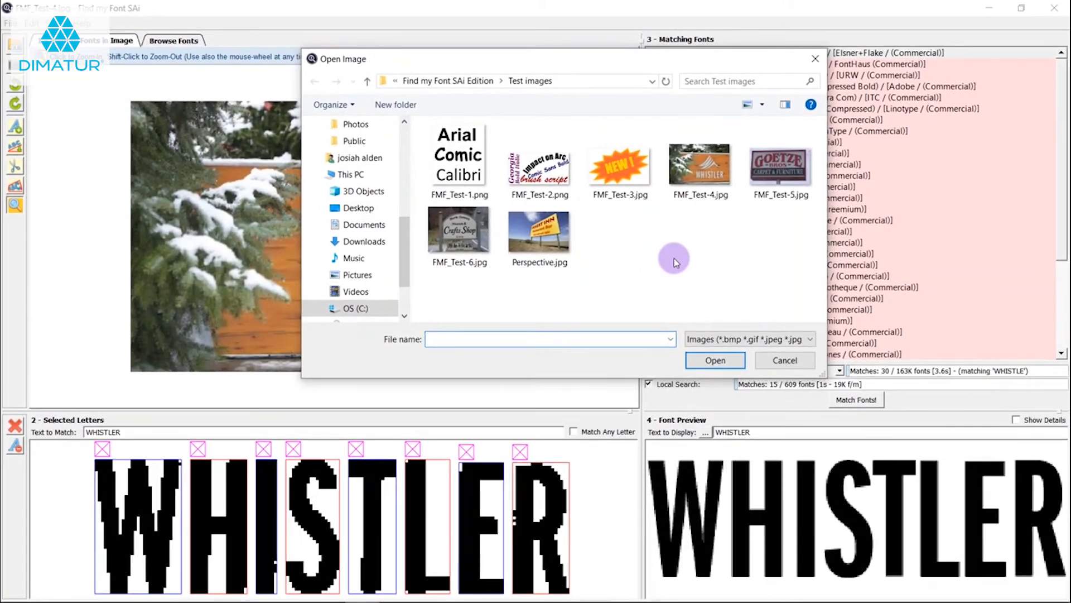
double_click(539, 167)
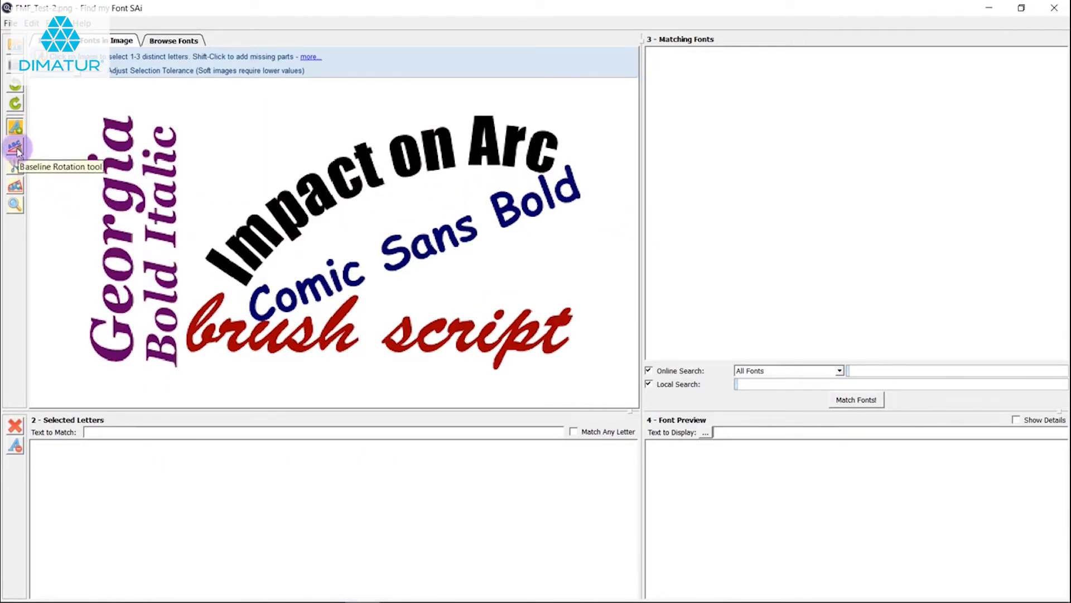
Select the letters C, o, m, i and c of the slanted word Comic in the image
click(255, 316)
click(291, 312)
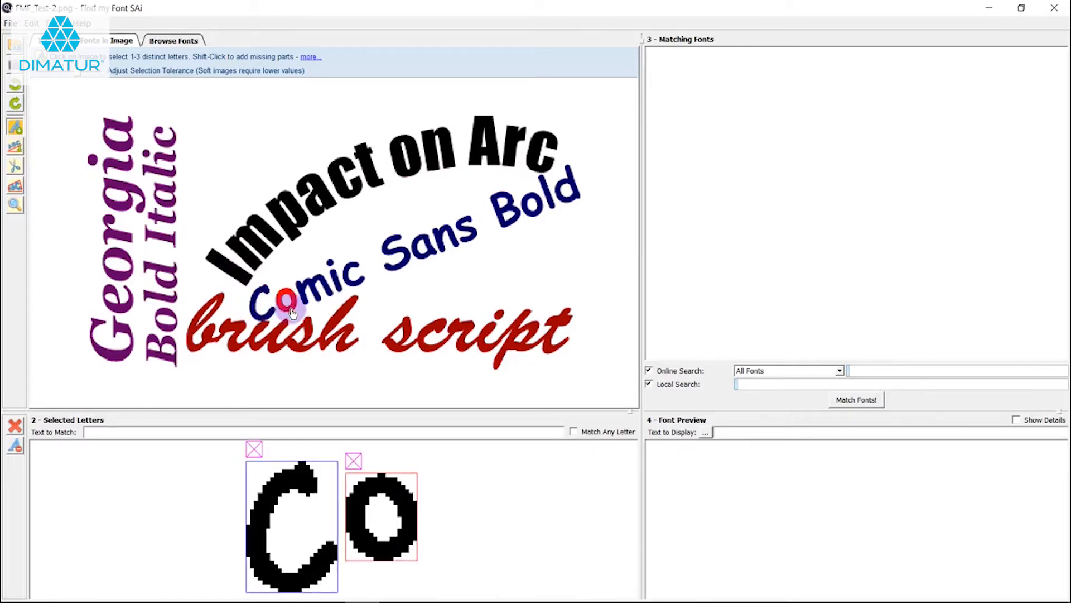
click(312, 287)
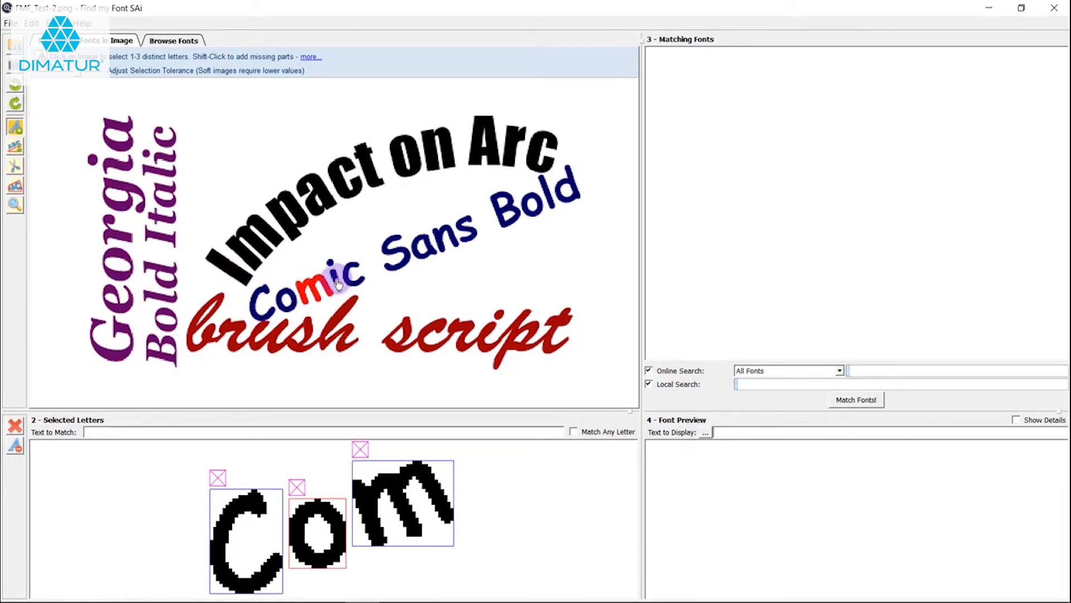
click(338, 282)
click(351, 276)
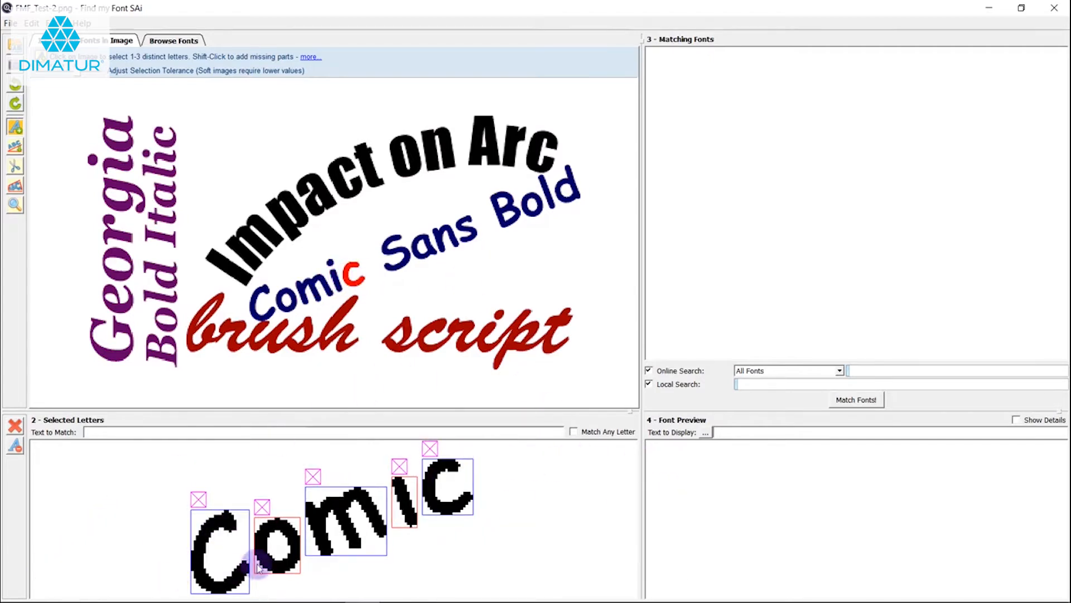
Remove all the letters of Comic from the selected letters
click(430, 448)
click(438, 449)
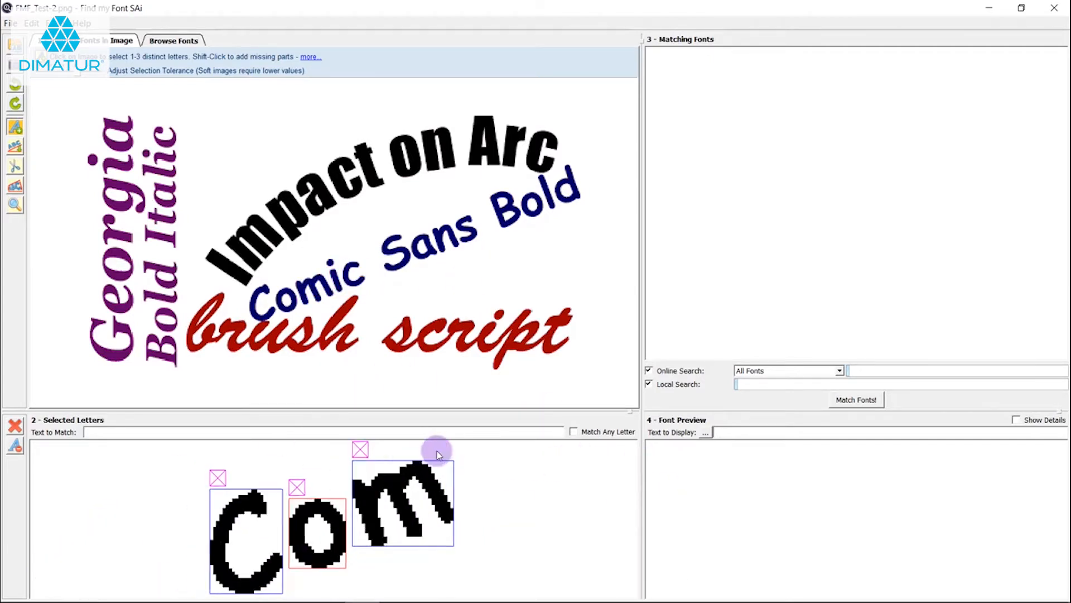
click(366, 444)
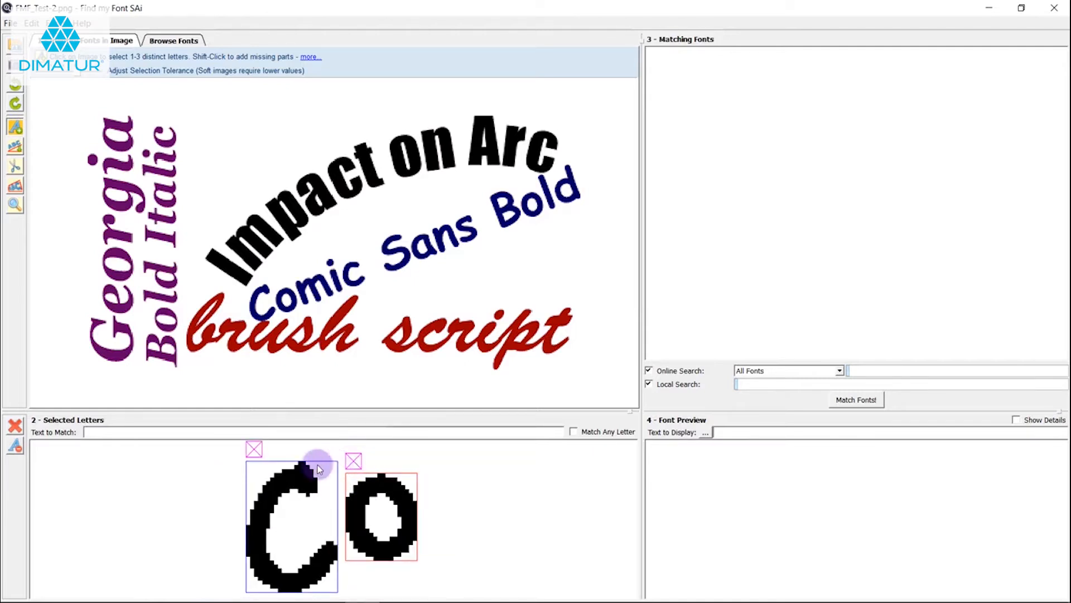
click(255, 449)
click(289, 450)
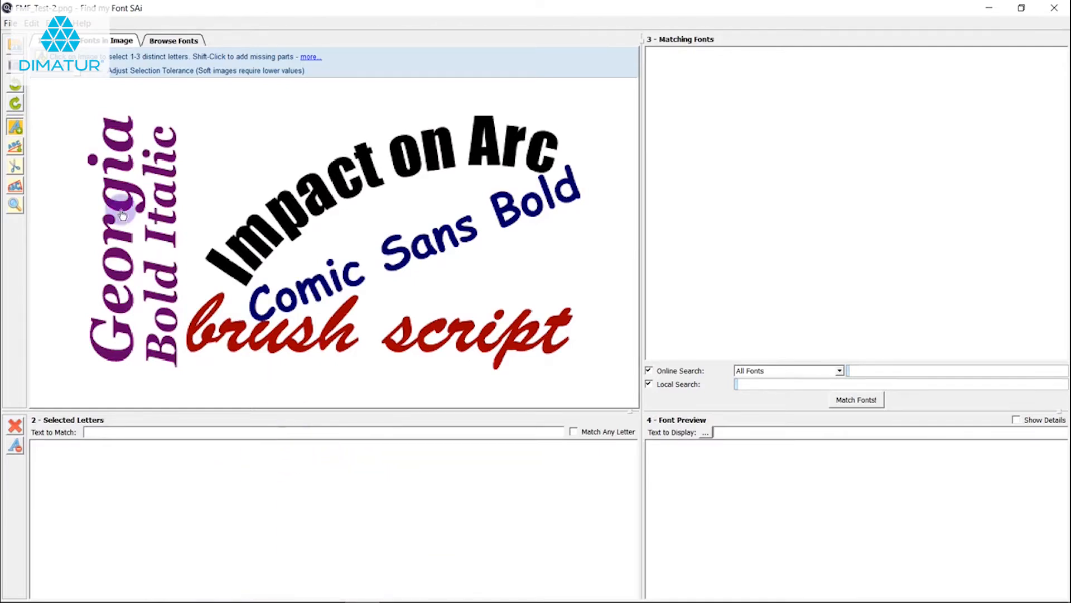
Level the vertical Georgia Bold Italic text with the Baseline Rotation tool, drawing lines parallel to the baseline of Bold Italic
click(15, 148)
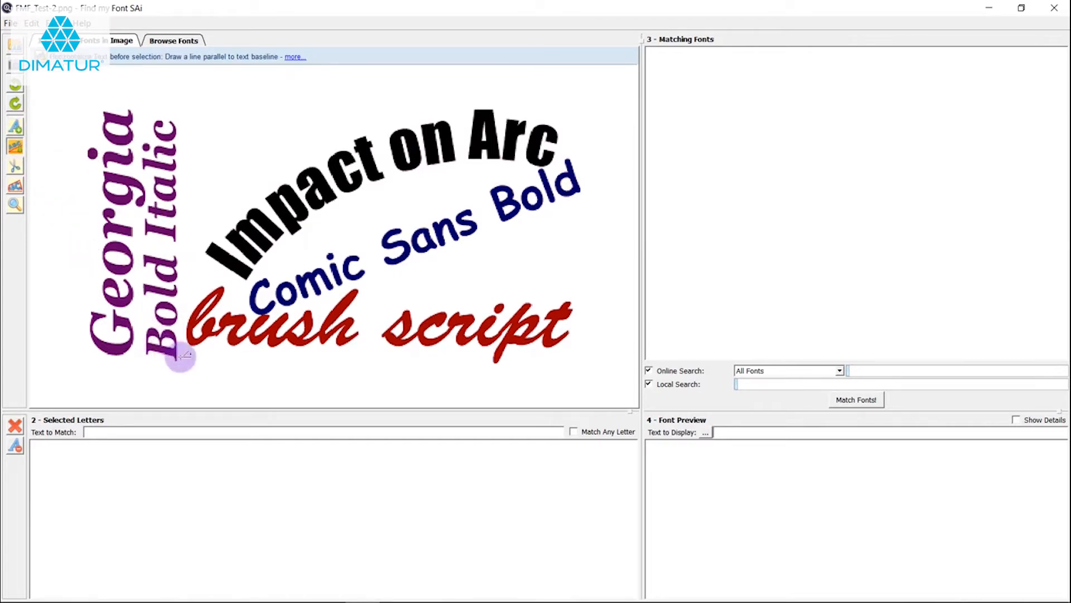
drag(179, 357, 184, 126)
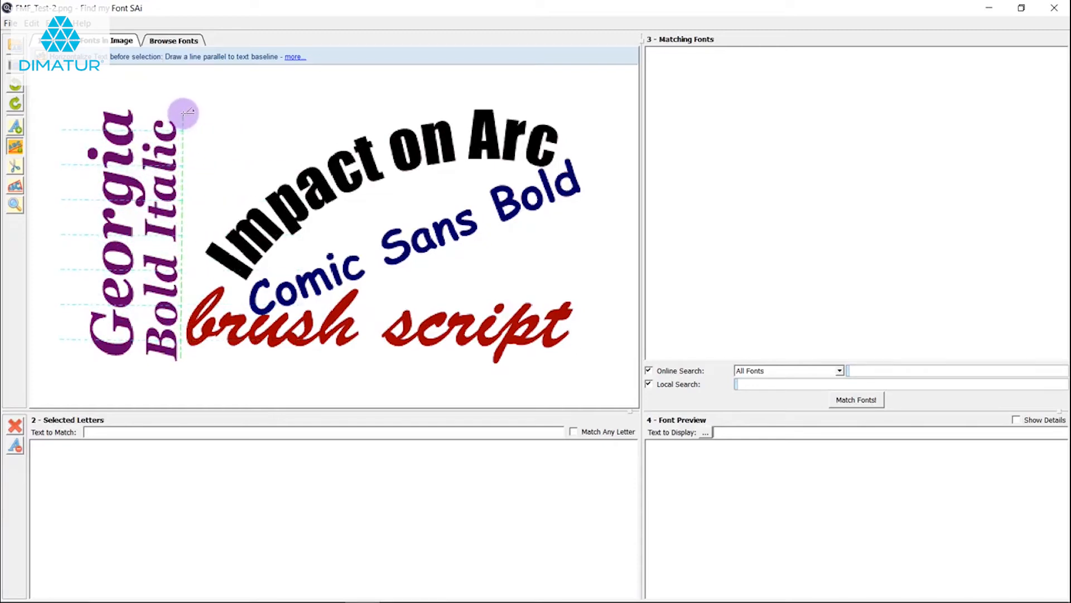
drag(186, 113, 183, 113)
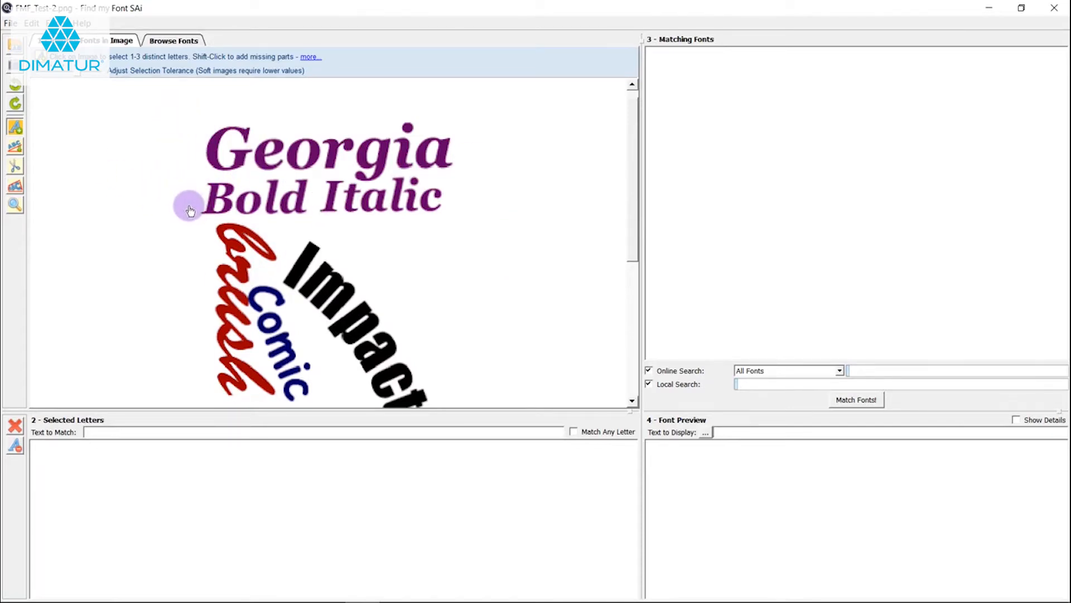
scroll(252, 206, up, 3)
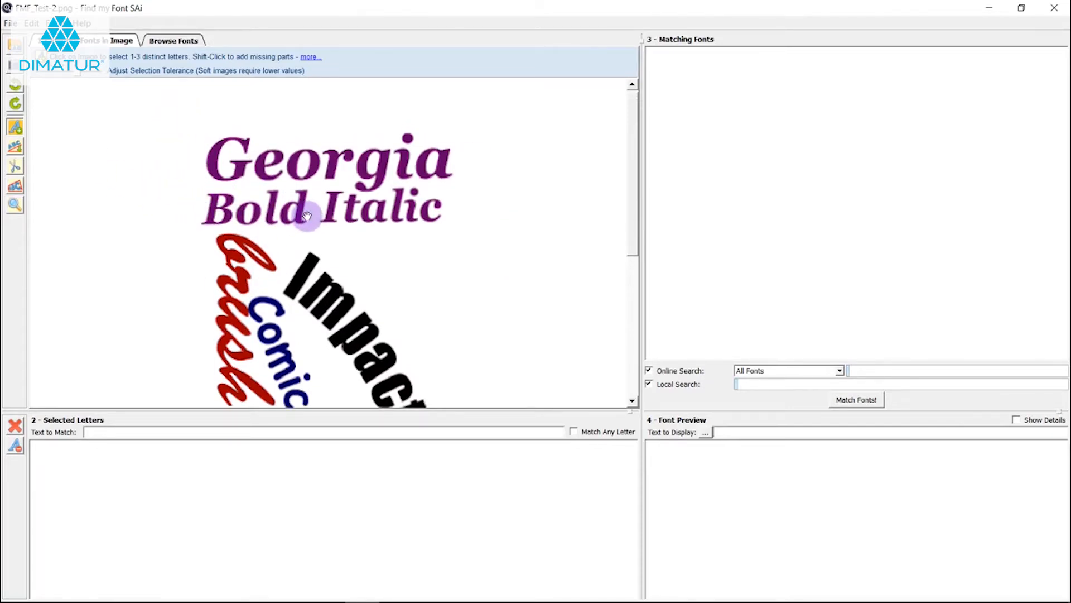
click(16, 146)
mouse_move(192, 208)
mouse_down()
mouse_move(443, 208)
mouse_move(452, 189)
mouse_move(472, 201)
mouse_up()
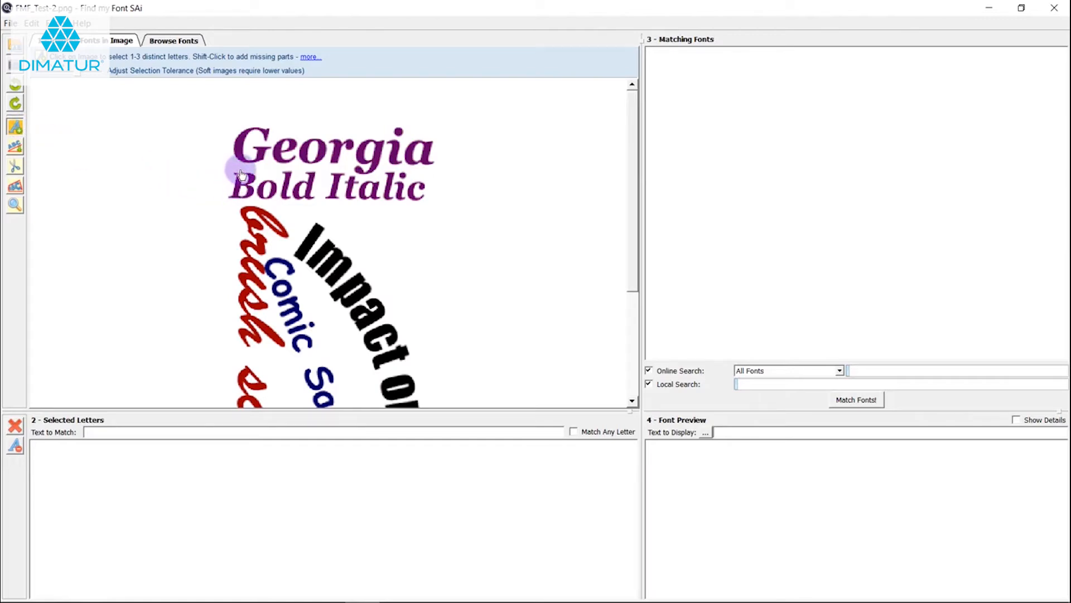
Select the letters B, o, l, d, I, t, a and l from the levelled Bold Italic text
click(238, 192)
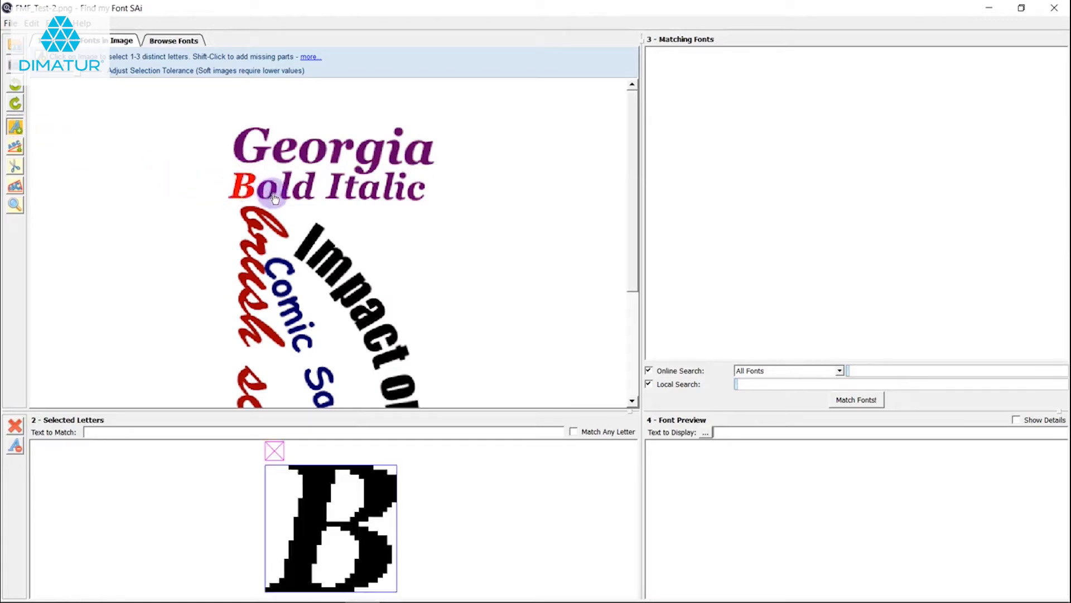
click(277, 198)
click(287, 194)
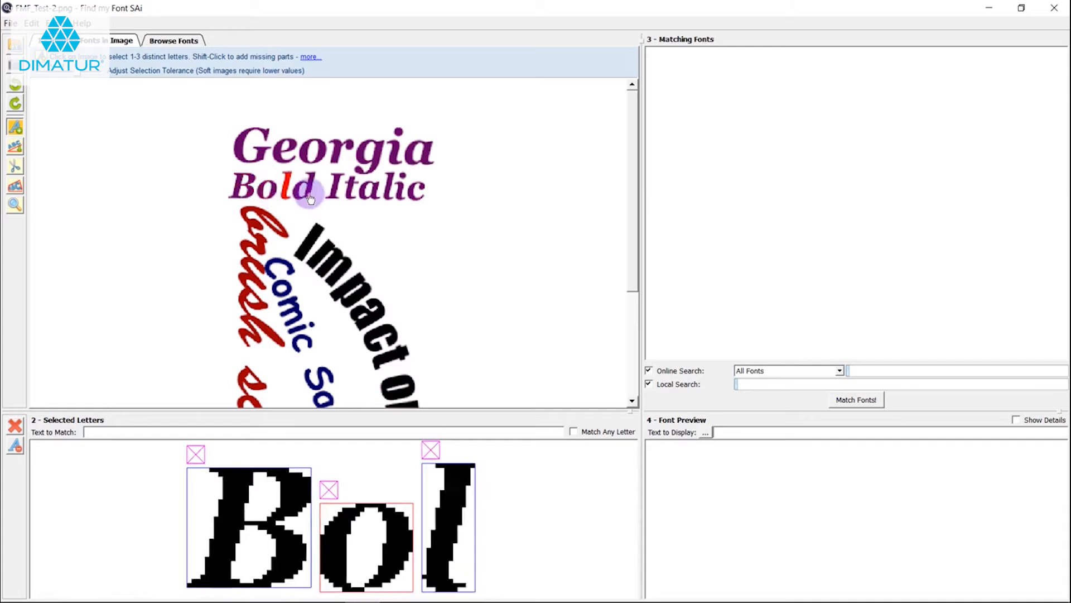
click(311, 199)
click(334, 195)
click(351, 190)
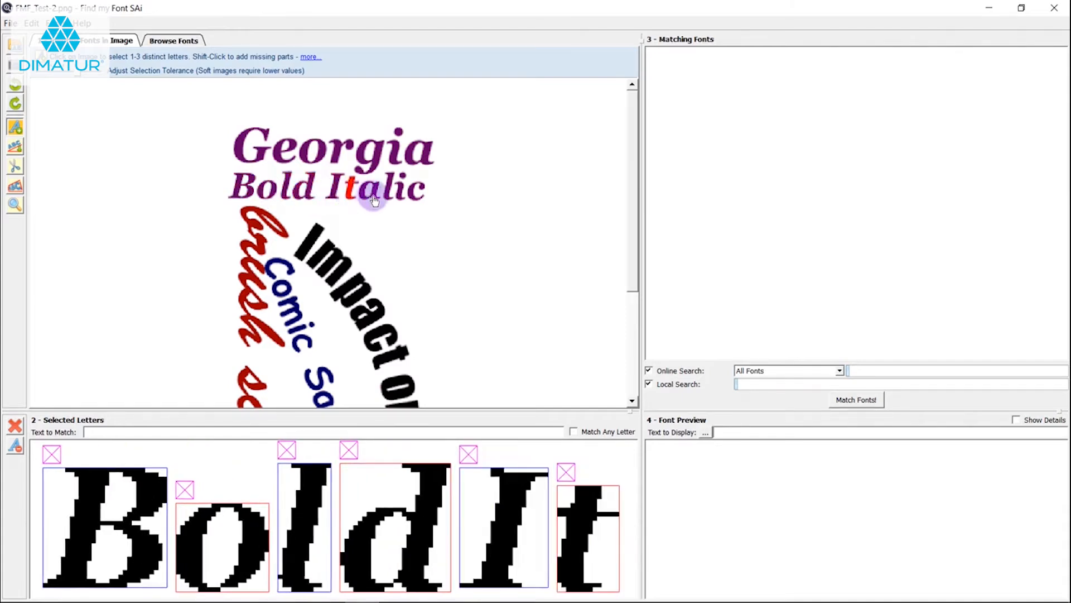
click(373, 193)
click(390, 196)
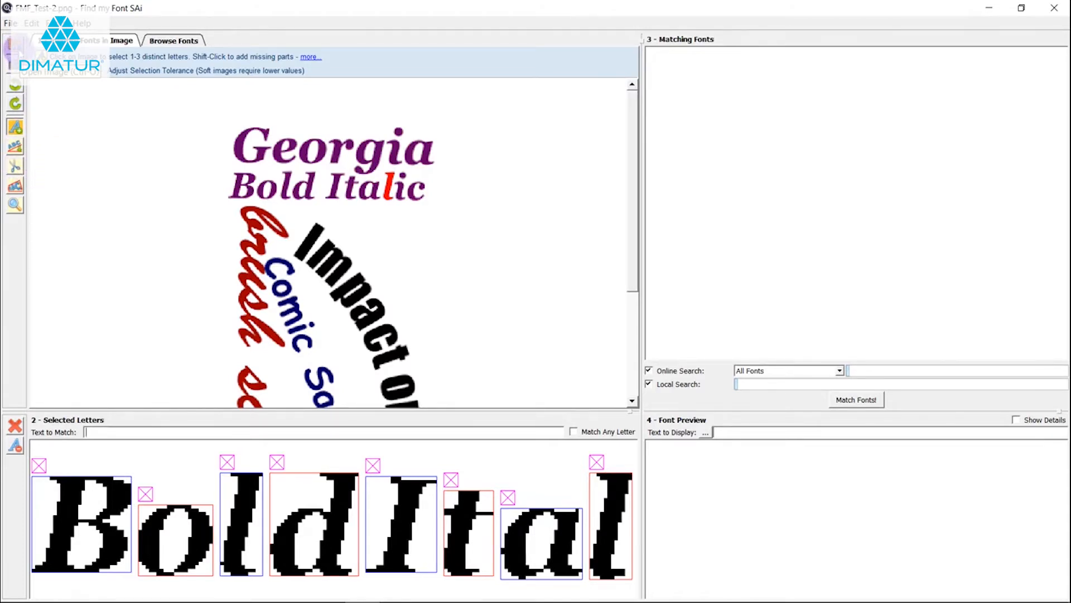
Open the test image FMF_Test-6.jpg and select the letters C, r, a, f and the joined ts of Crafts on the sign
click(15, 46)
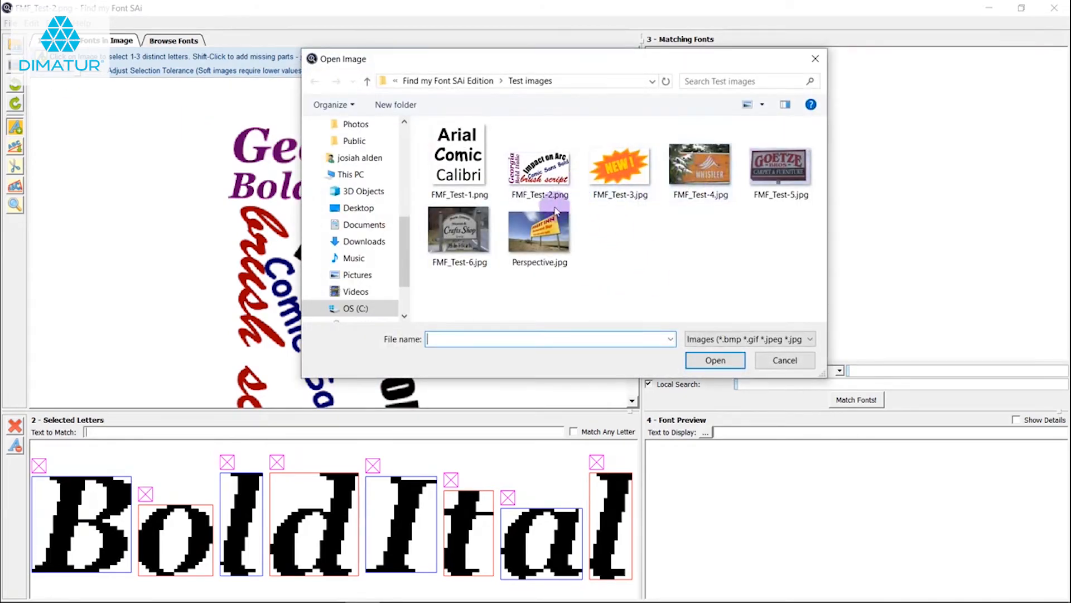
double_click(467, 241)
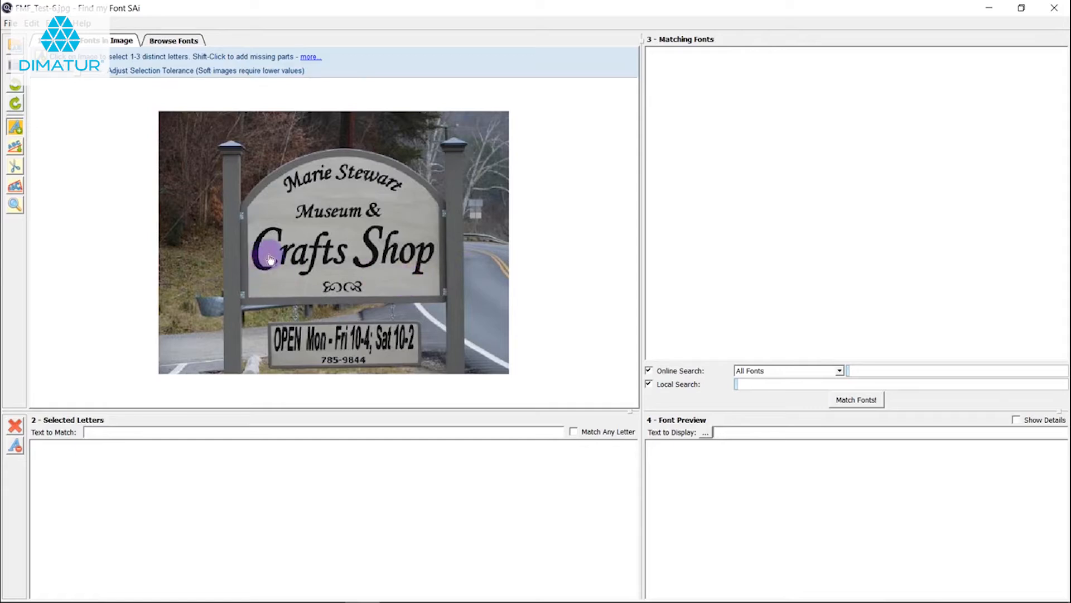
scroll(296, 267, up, 1)
click(221, 243)
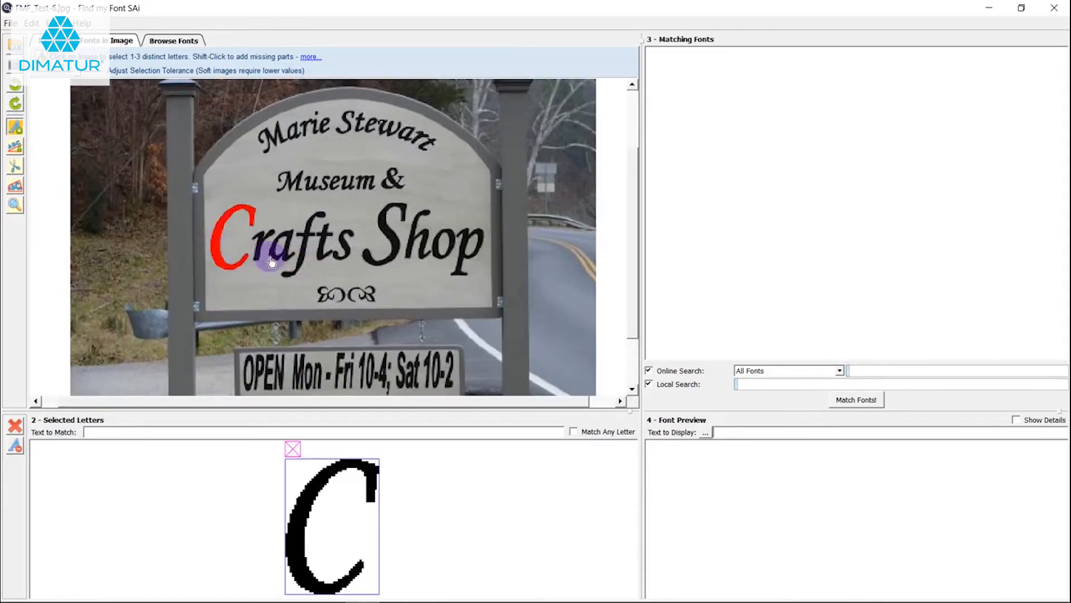
click(260, 246)
click(286, 259)
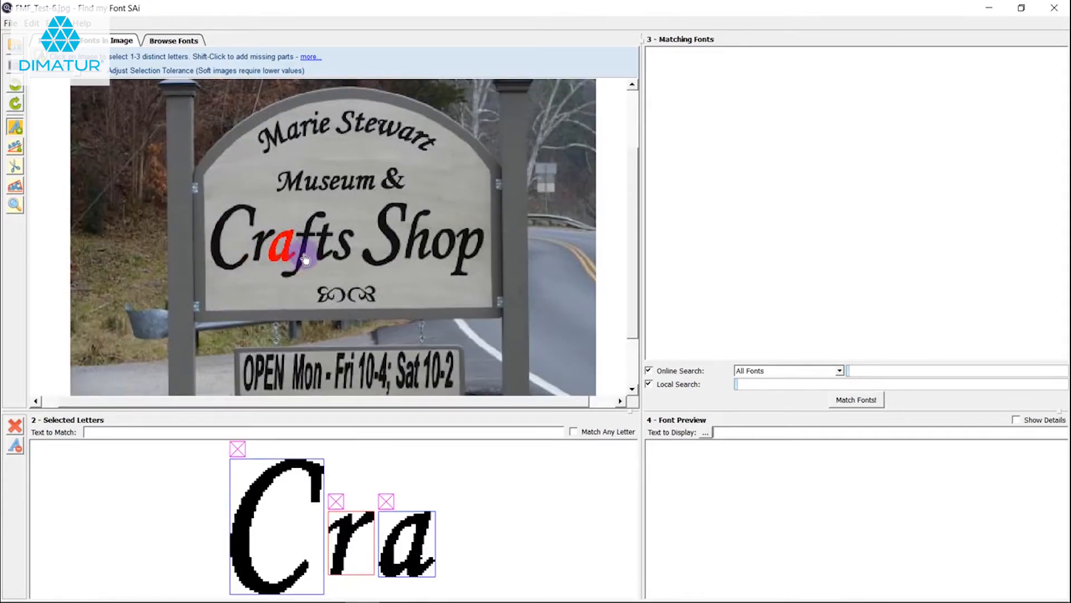
click(304, 254)
click(324, 240)
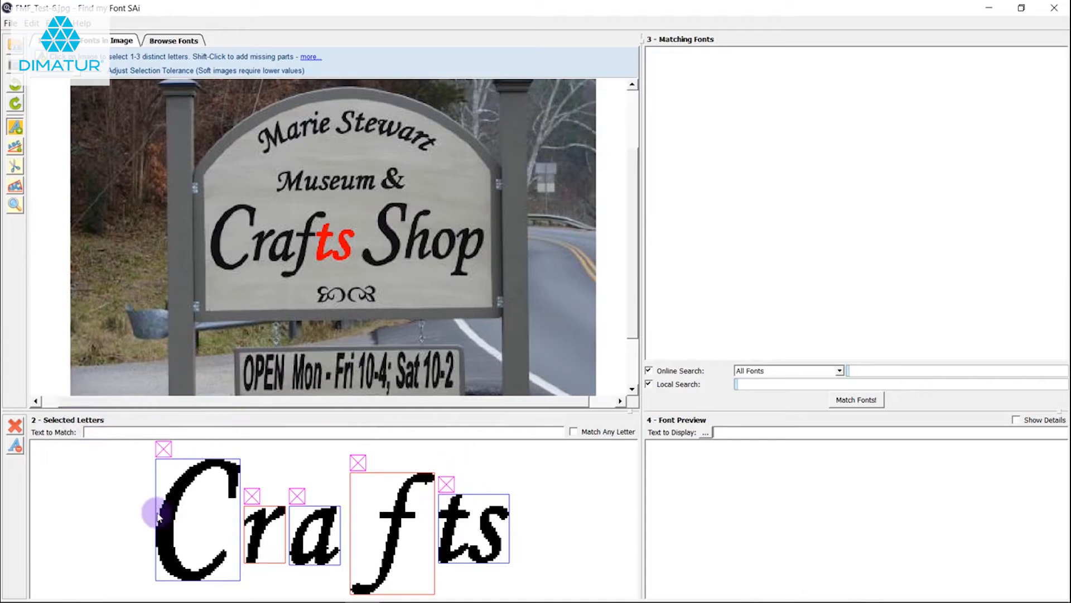
Draw a Letter Splitter line between the joined ts of Crafts, remove the joined selection and select t and s as separate letters
click(16, 167)
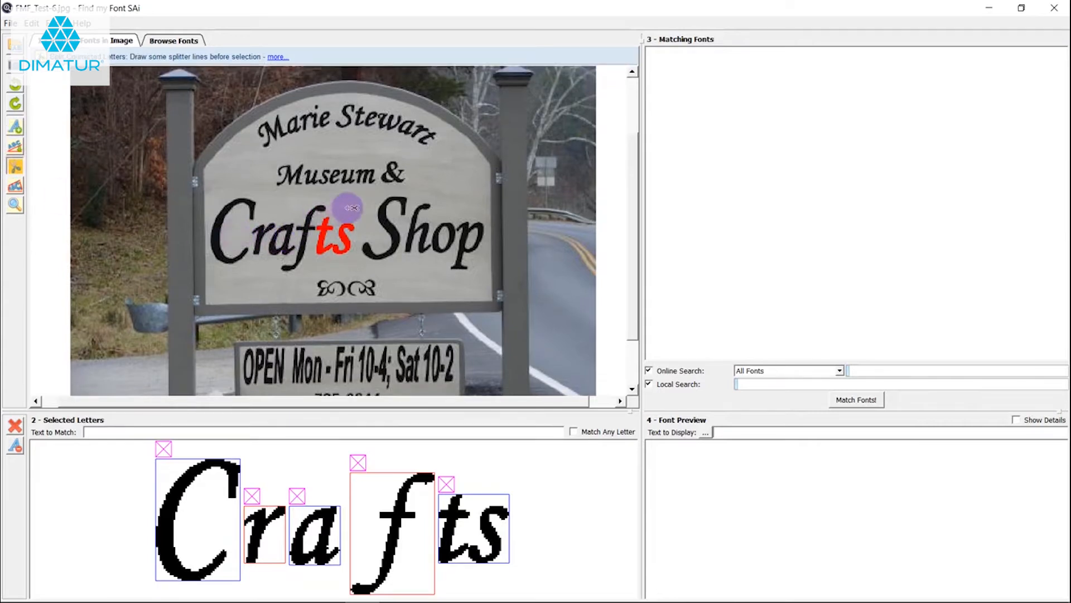
drag(346, 206, 335, 258)
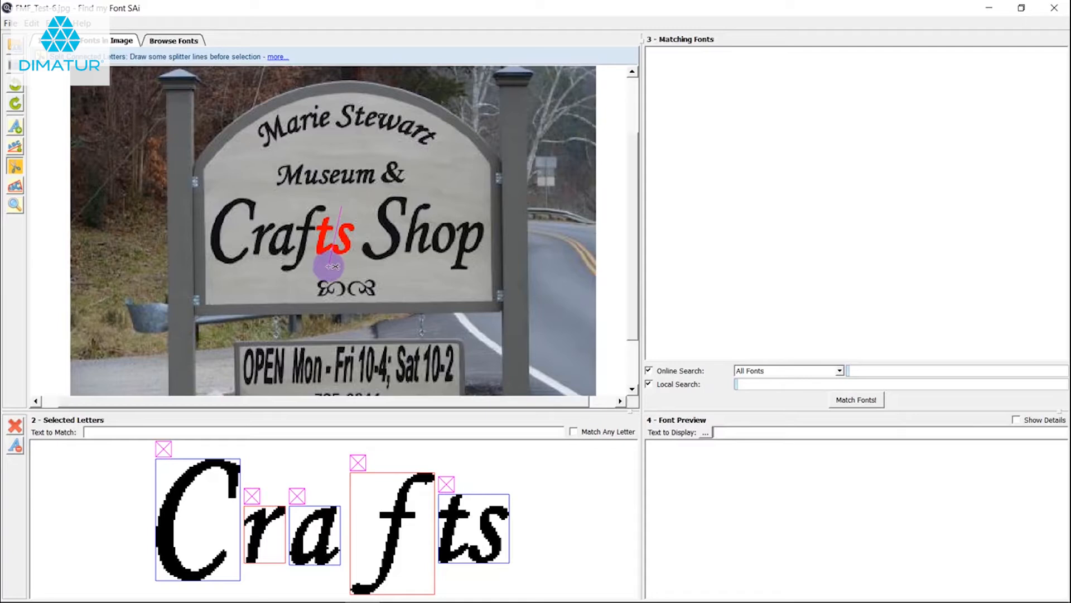
click(446, 483)
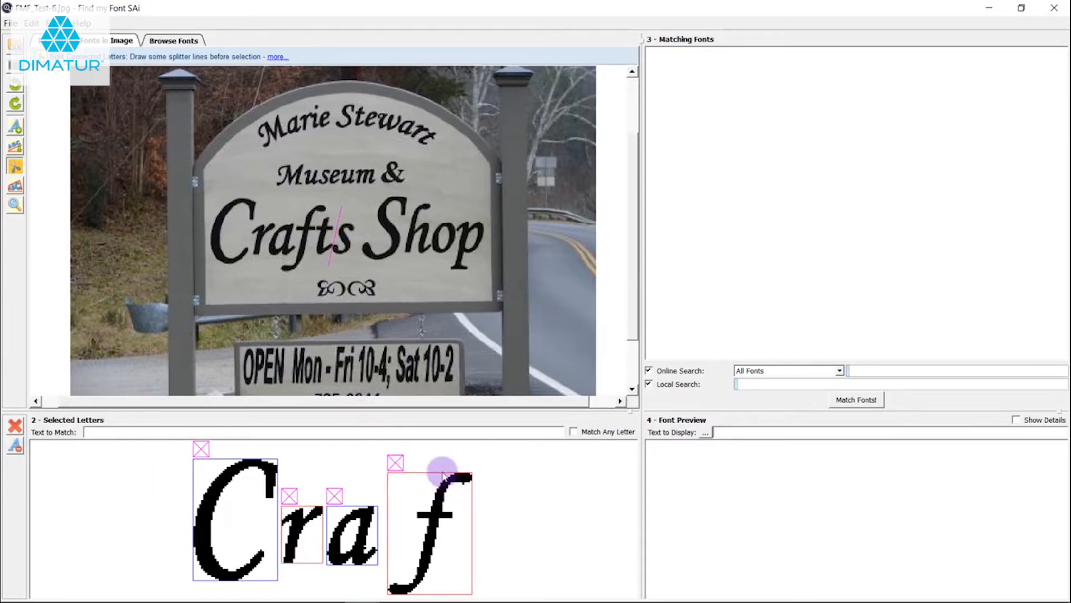
click(16, 128)
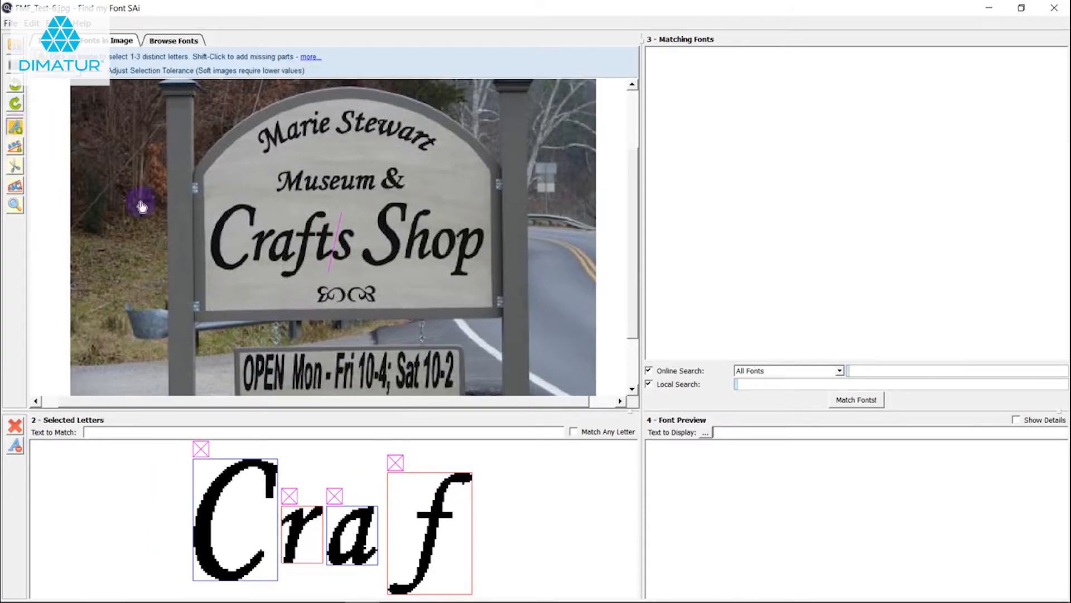
click(327, 243)
click(347, 249)
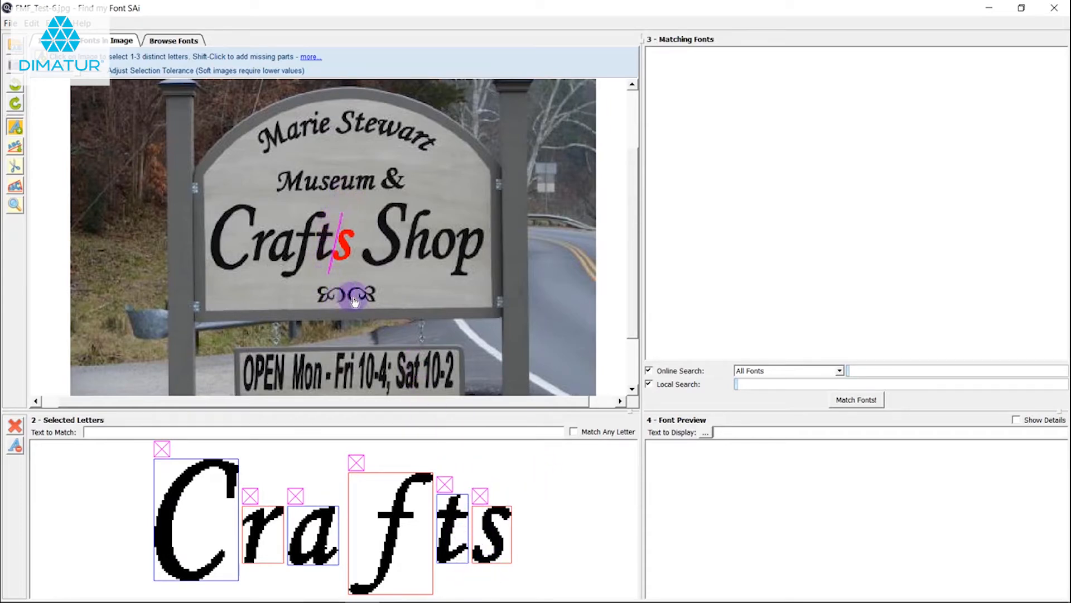
Add the letters h and p of Shop to the selected letters and remove the inside of the o picked by mistake
click(415, 243)
click(453, 258)
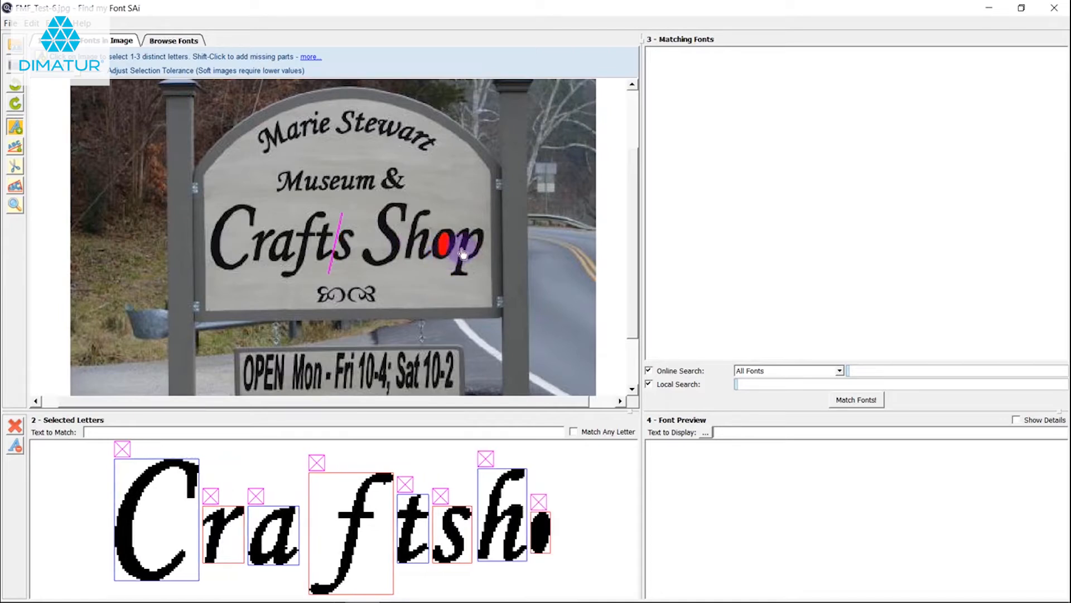
click(539, 501)
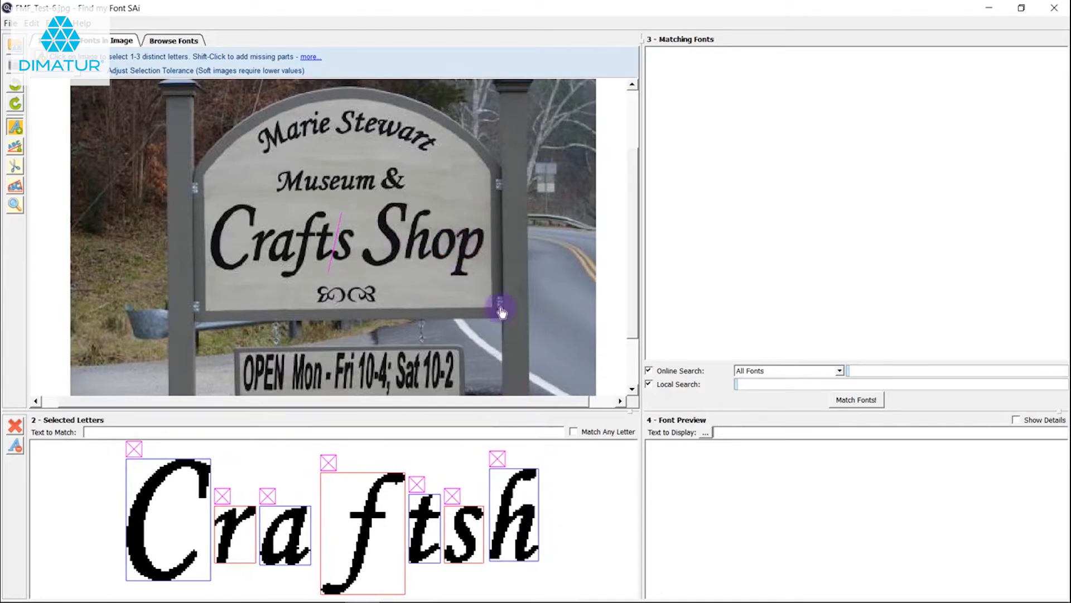
click(464, 242)
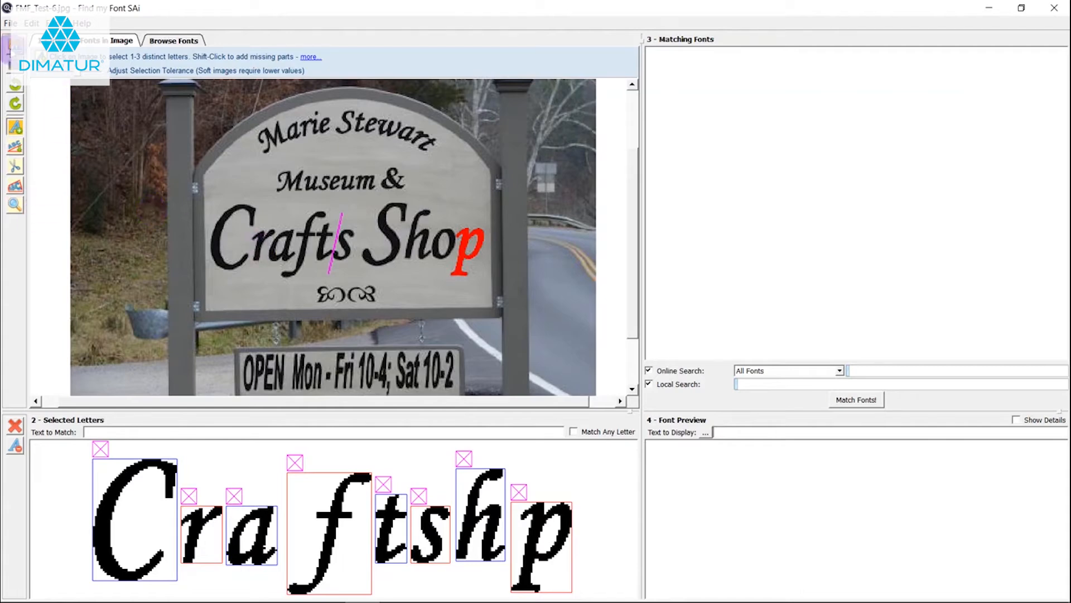
Take a screen capture of the browser page with the sign image search results as the image to identify fonts in
click(14, 45)
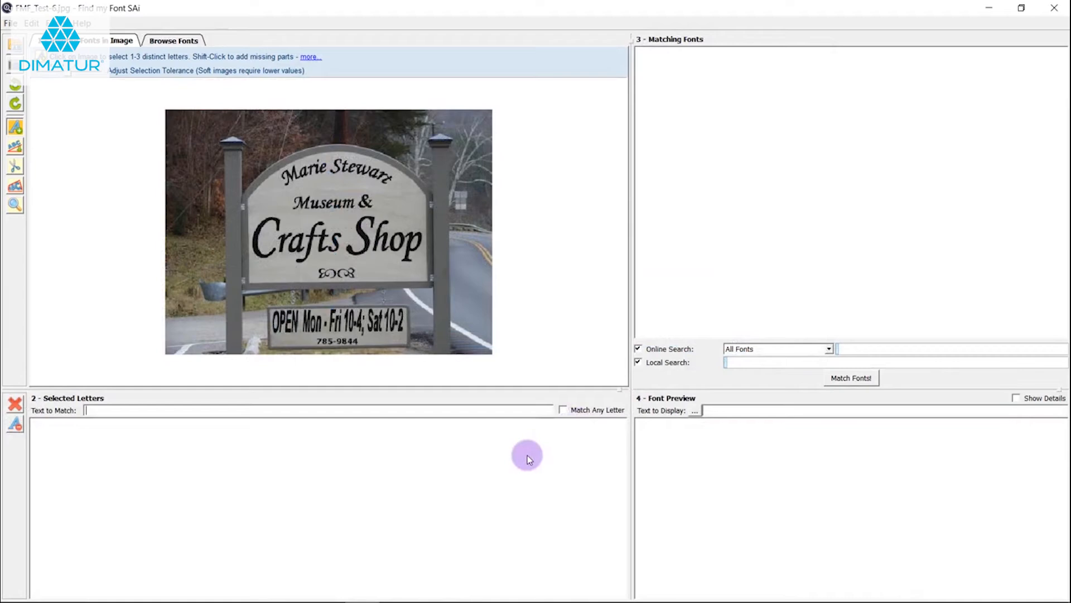
mouse_move(436, 600)
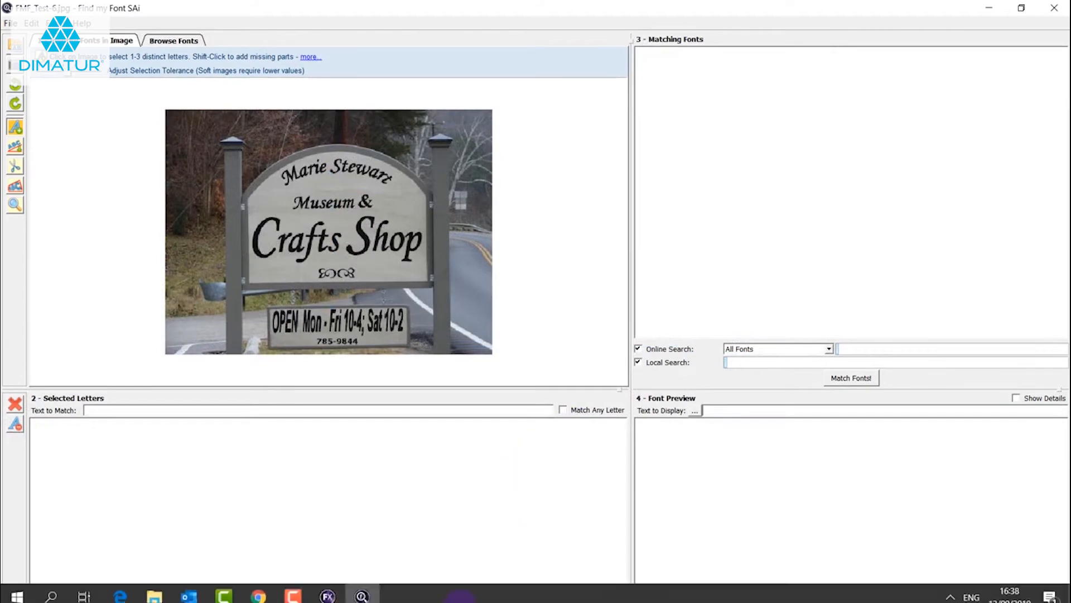
click(268, 594)
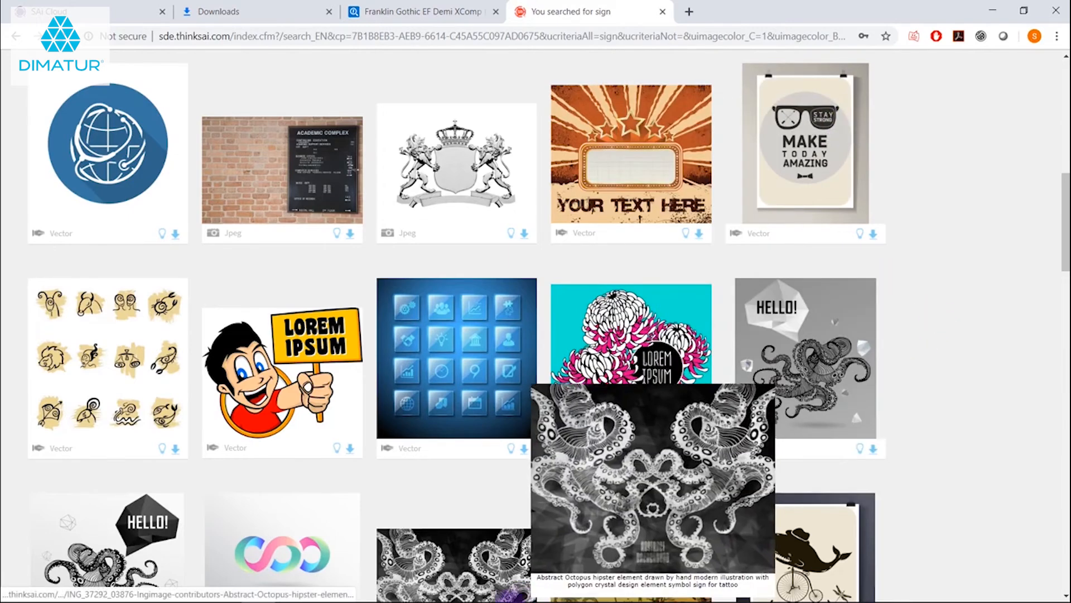
mouse_move(277, 586)
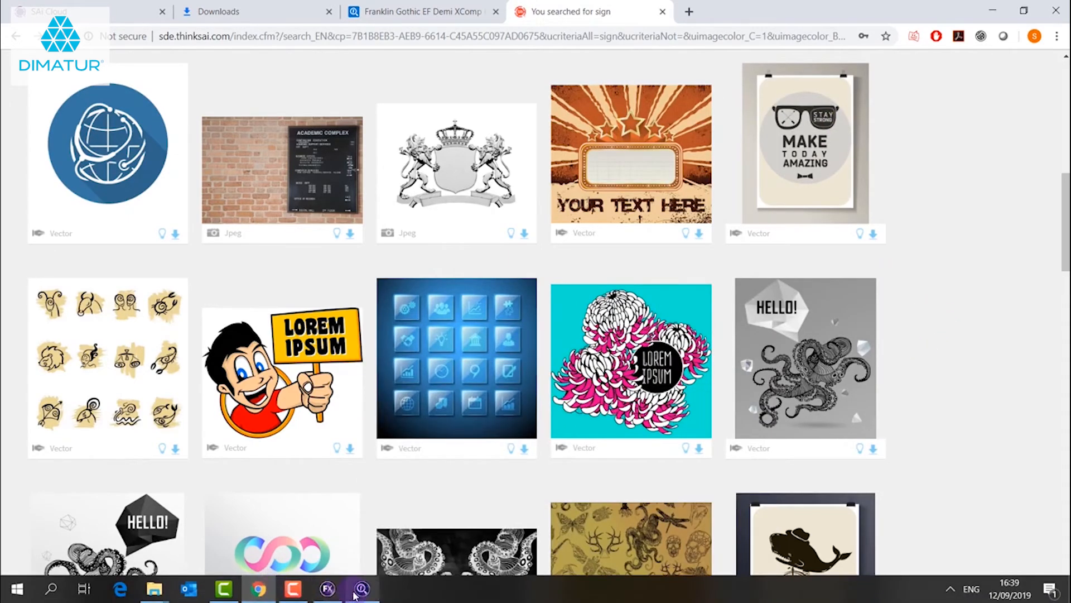
click(360, 592)
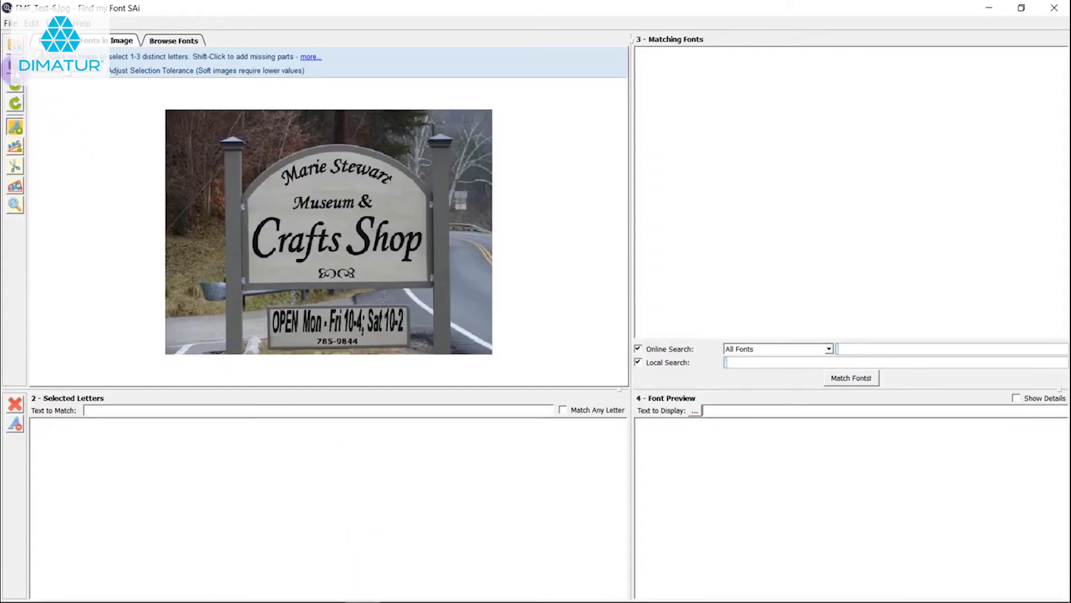
click(10, 70)
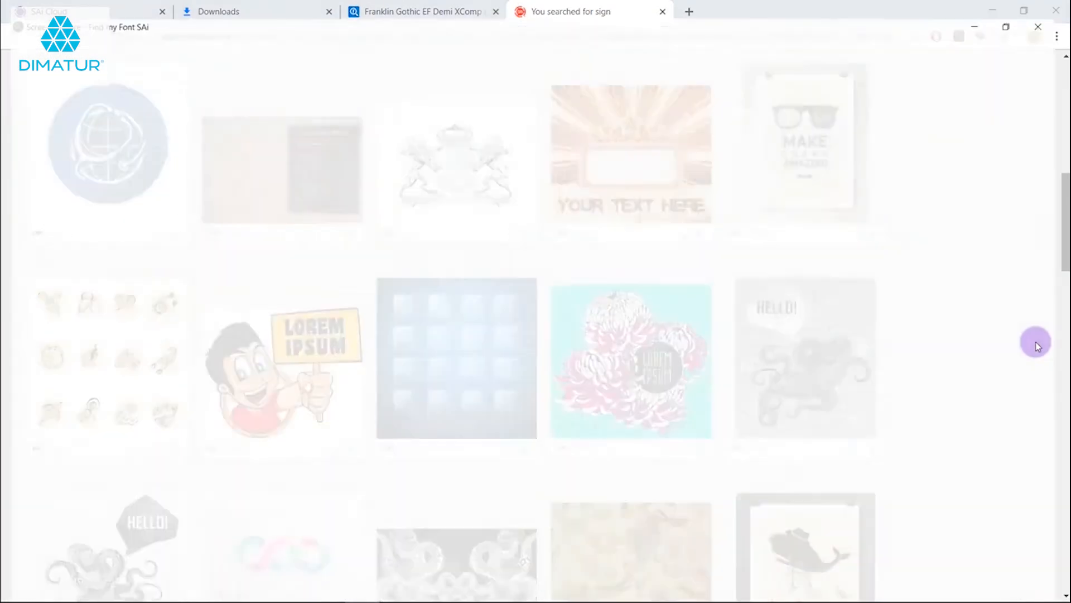
click(1036, 343)
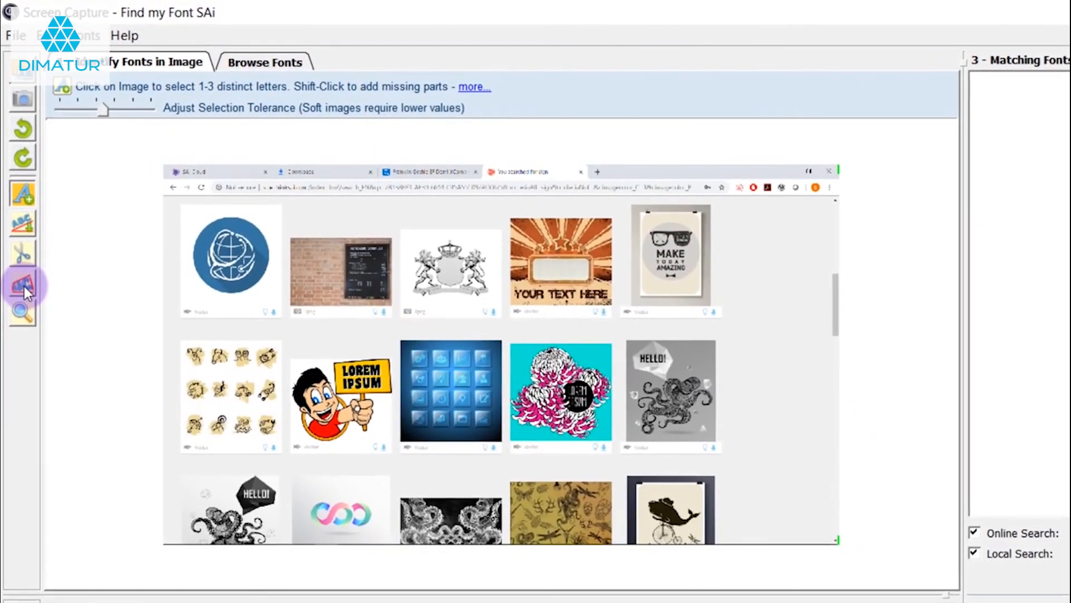
Crop the MAKE TODAY AMAZING text of the poster with the Image Correction tool, using the Enlarge option, and apply it
click(24, 285)
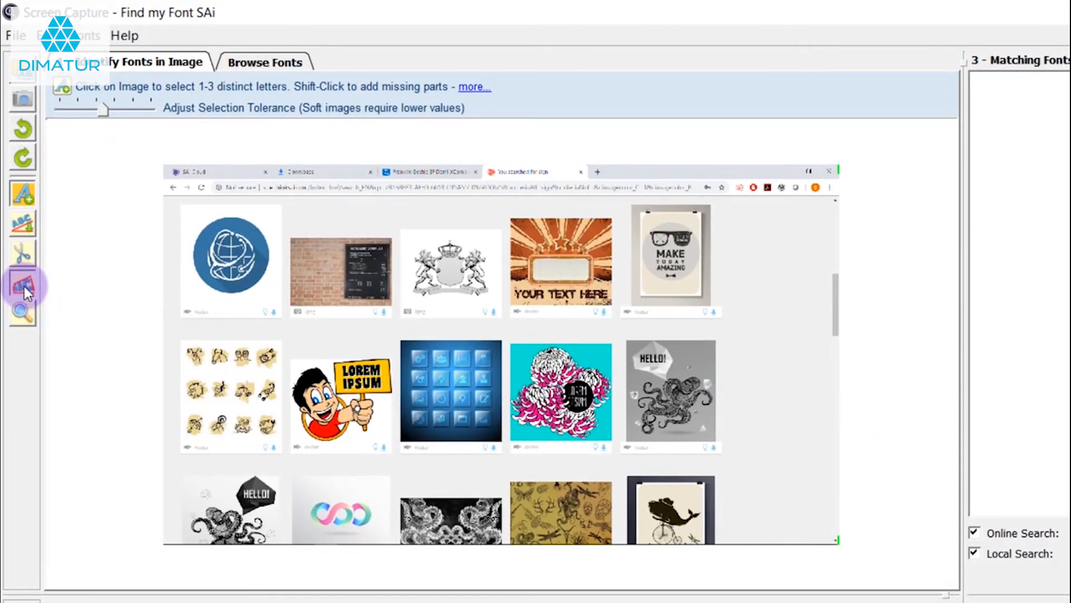
drag(502, 364, 651, 292)
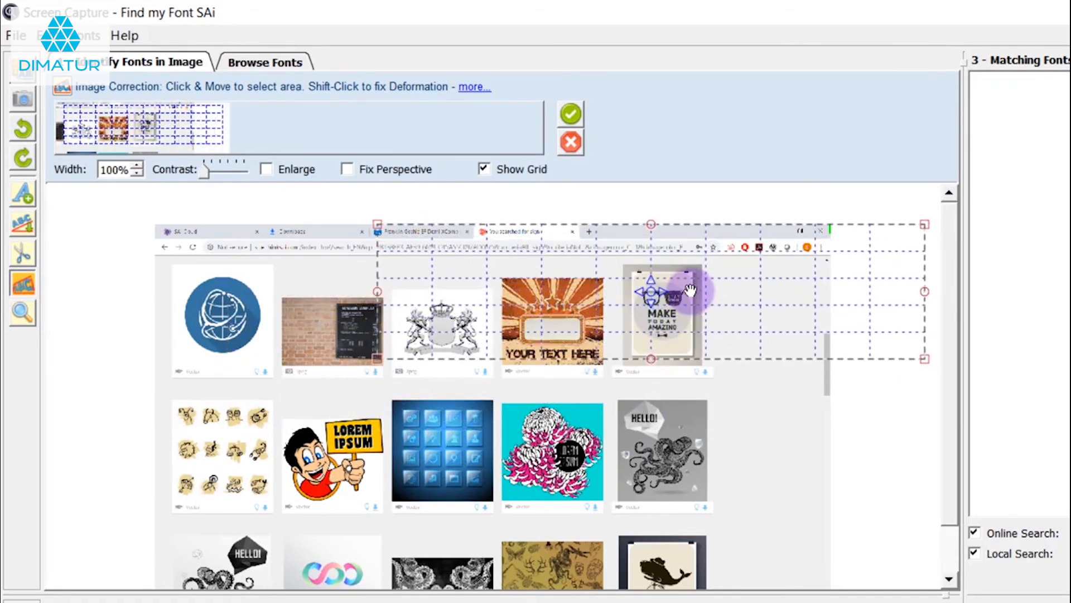
drag(925, 225, 663, 321)
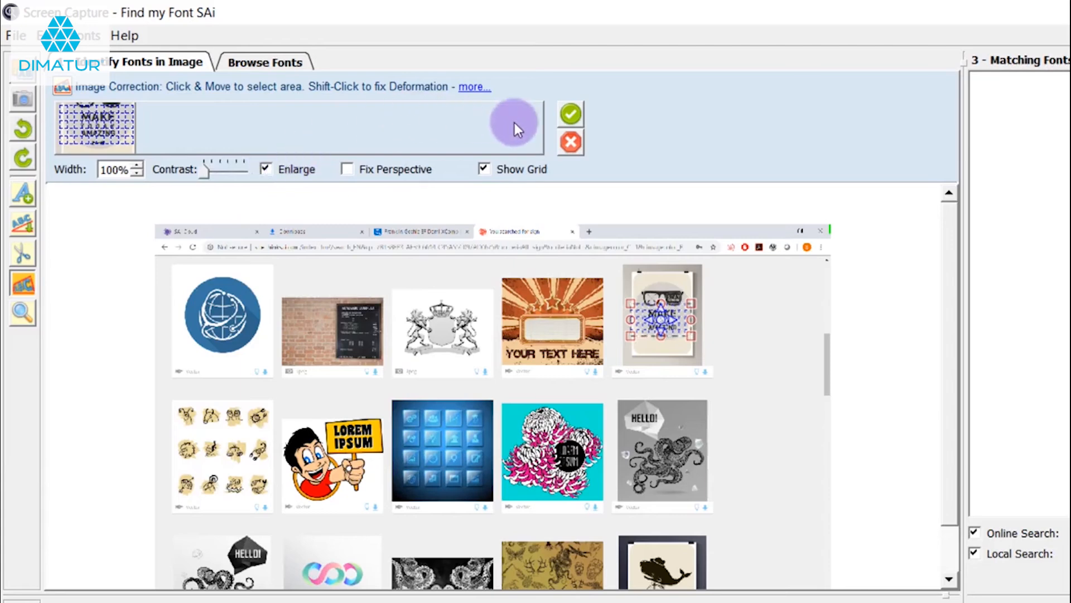
click(570, 115)
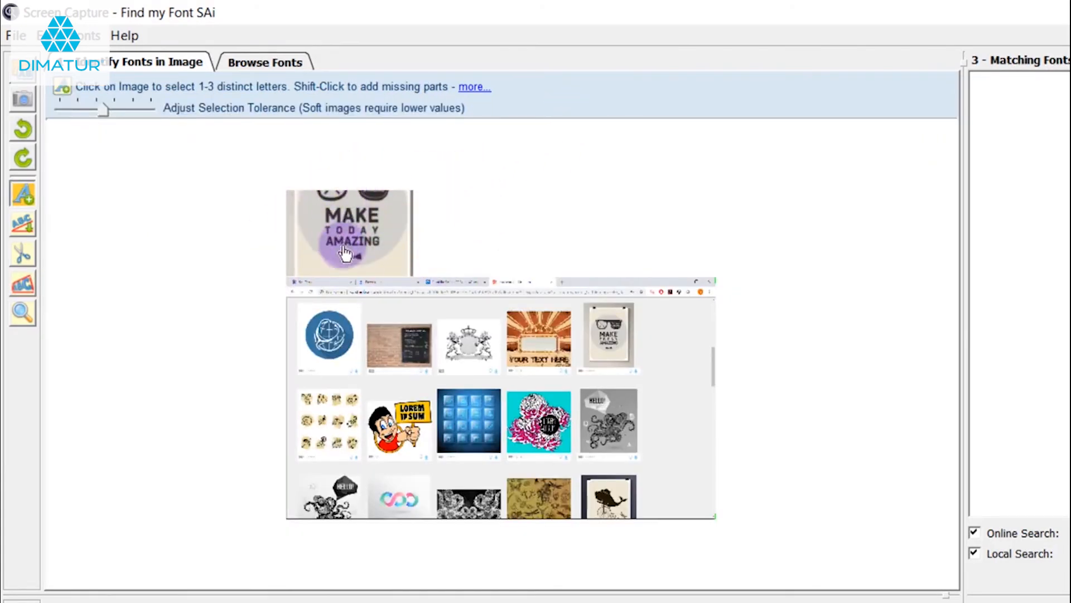
Select the letters M, A, K and E in the enlarged poster crop and match fonts with the text MAKE
scroll(321, 223, up, 2)
scroll(223, 191, up, 1)
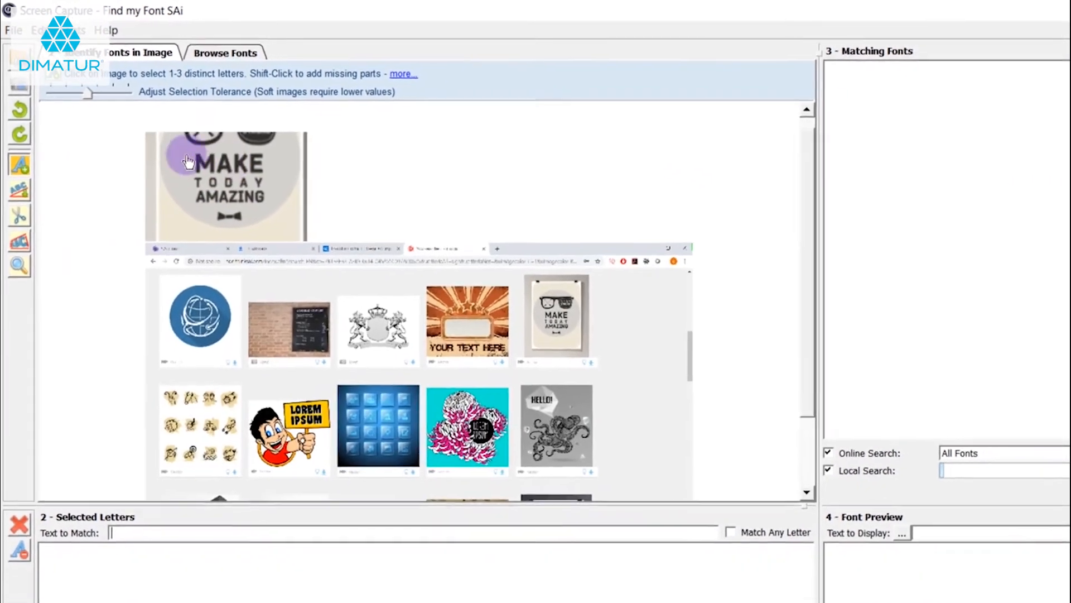
scroll(179, 193, up, 1)
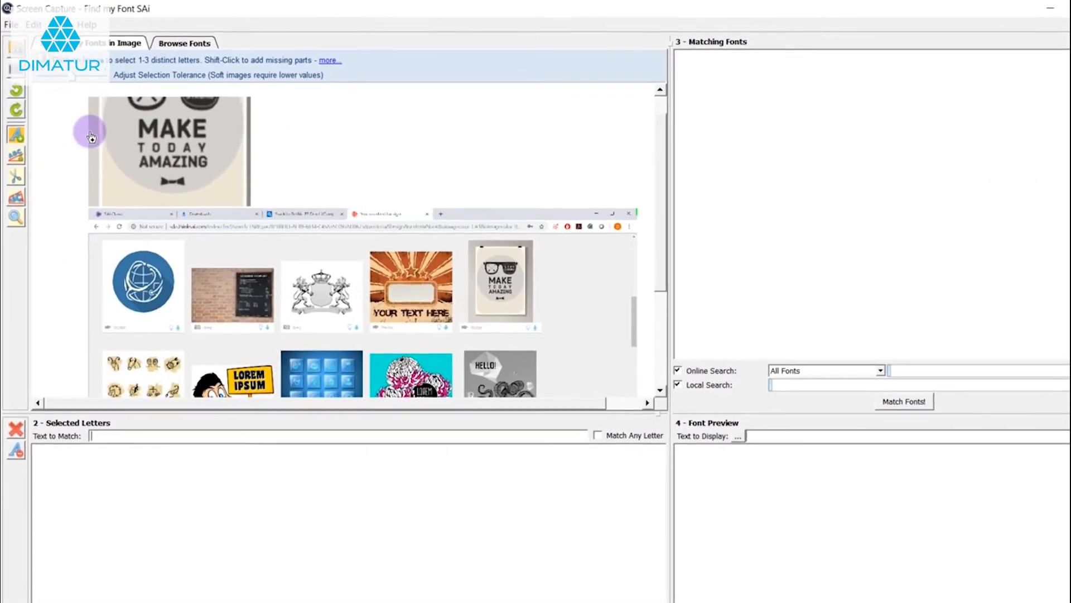
scroll(167, 123, up, 2)
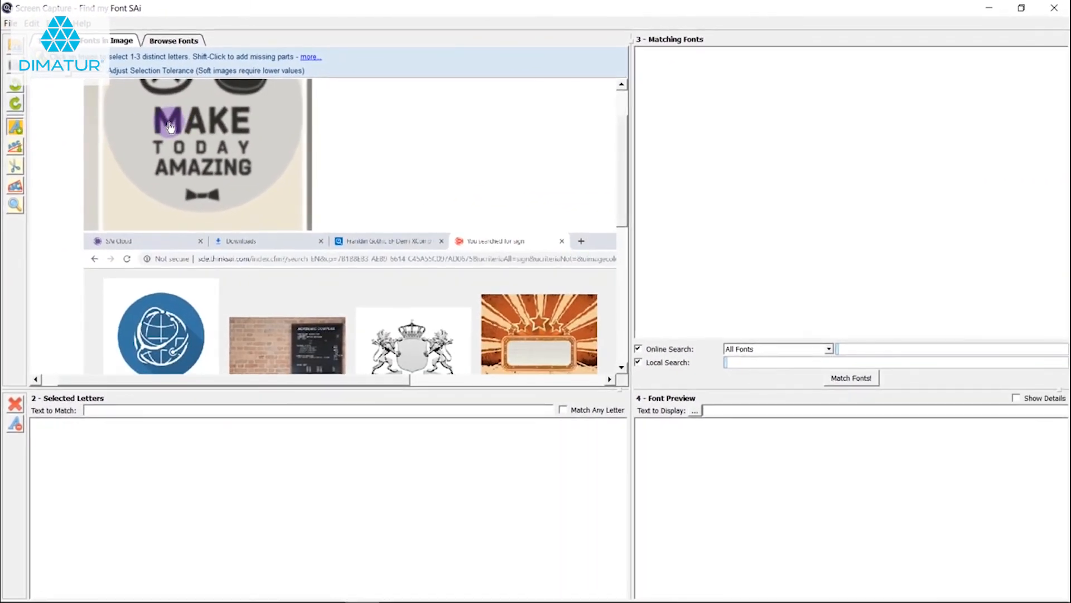
click(178, 128)
click(199, 128)
click(222, 125)
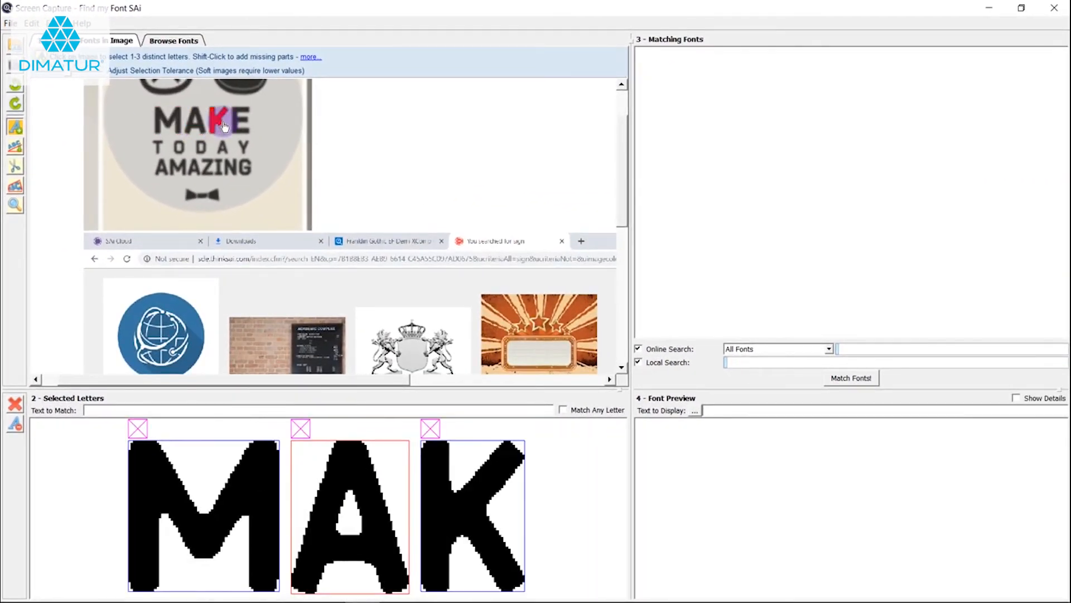
click(236, 127)
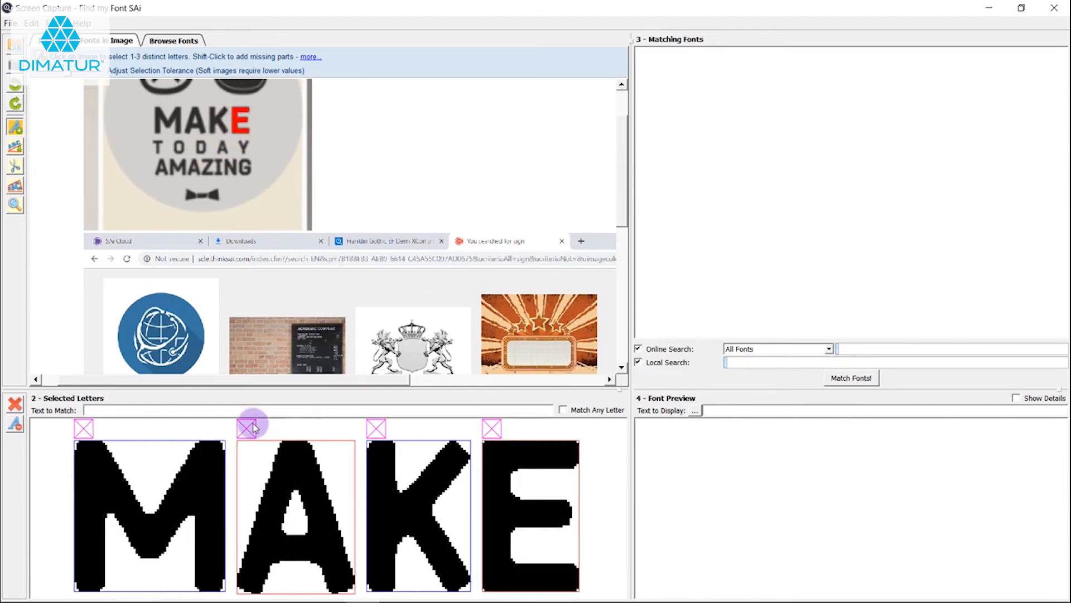
click(198, 408)
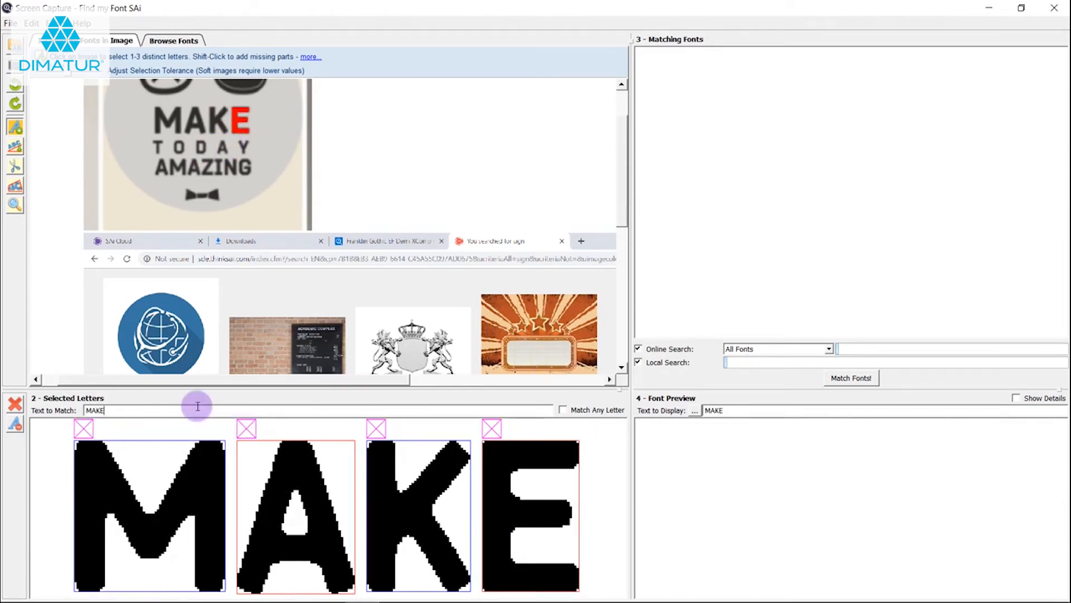
key(Return)
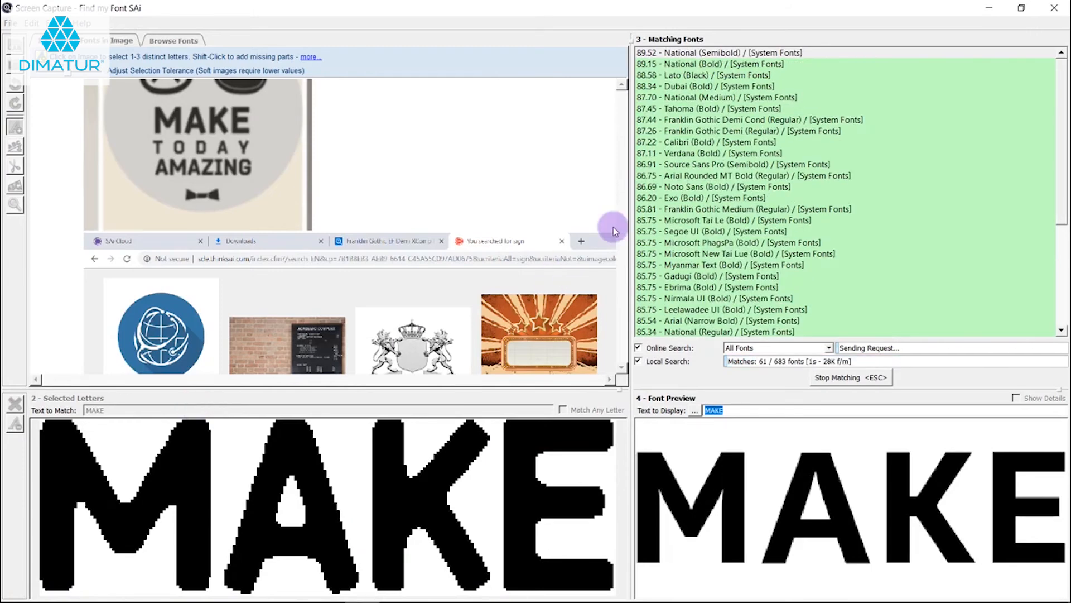
Preview the top matching fonts, such as National (Bold), GE Inspira (ExtraBold) and DIN Next Rounded LT Pro (Bold), to compare them with MAKE
click(786, 56)
click(755, 65)
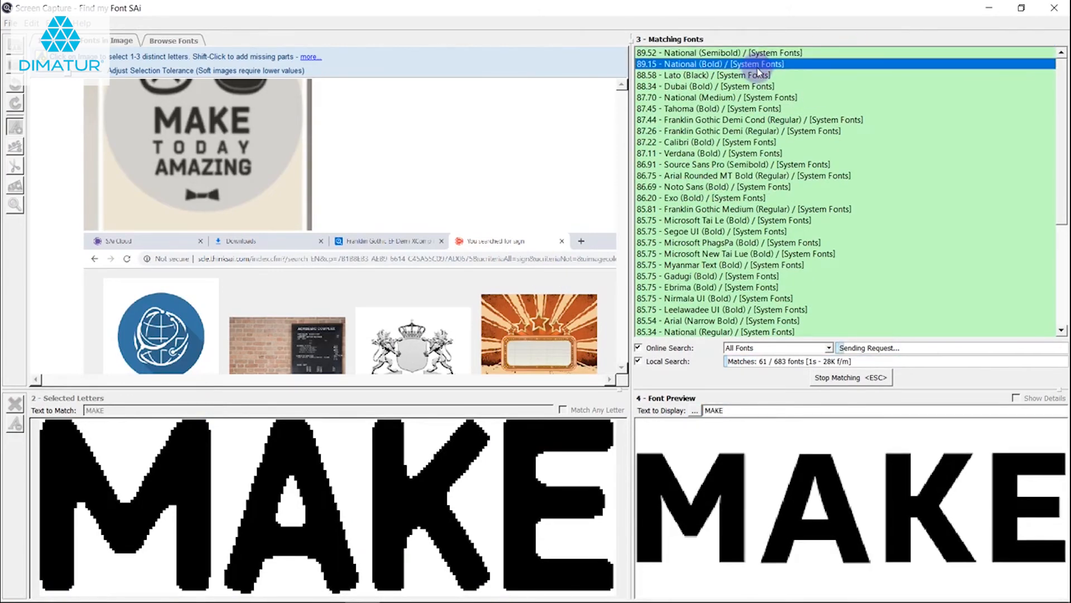
click(760, 76)
click(737, 66)
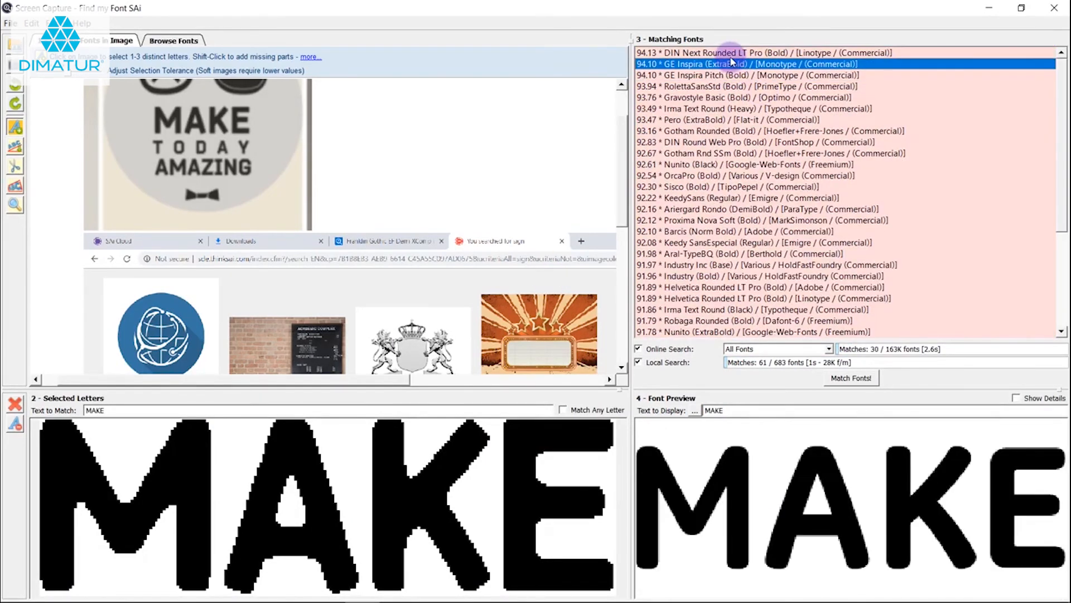
click(731, 54)
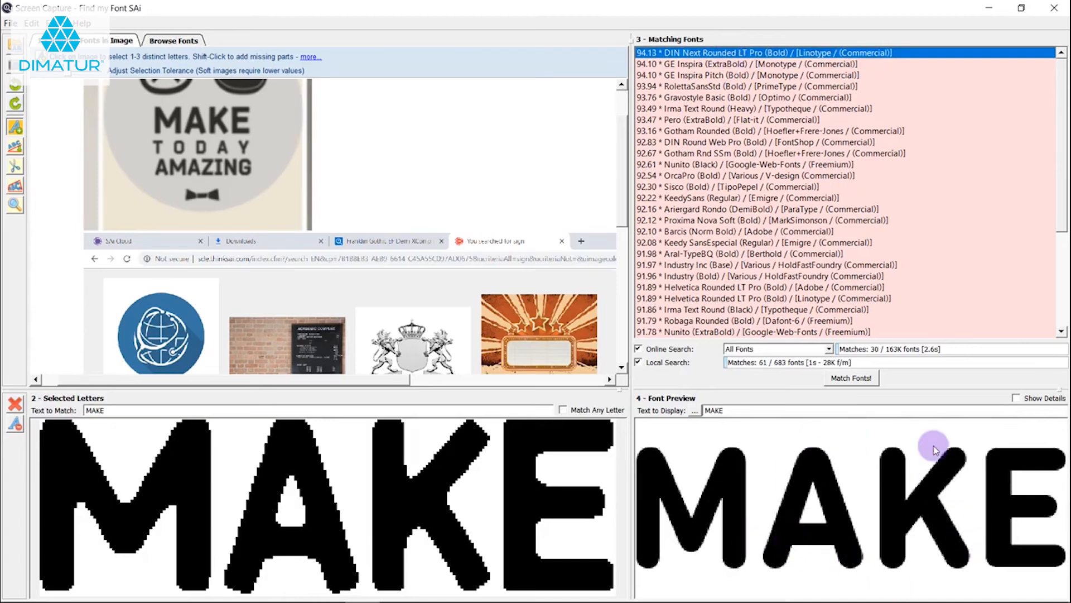
click(728, 66)
click(721, 53)
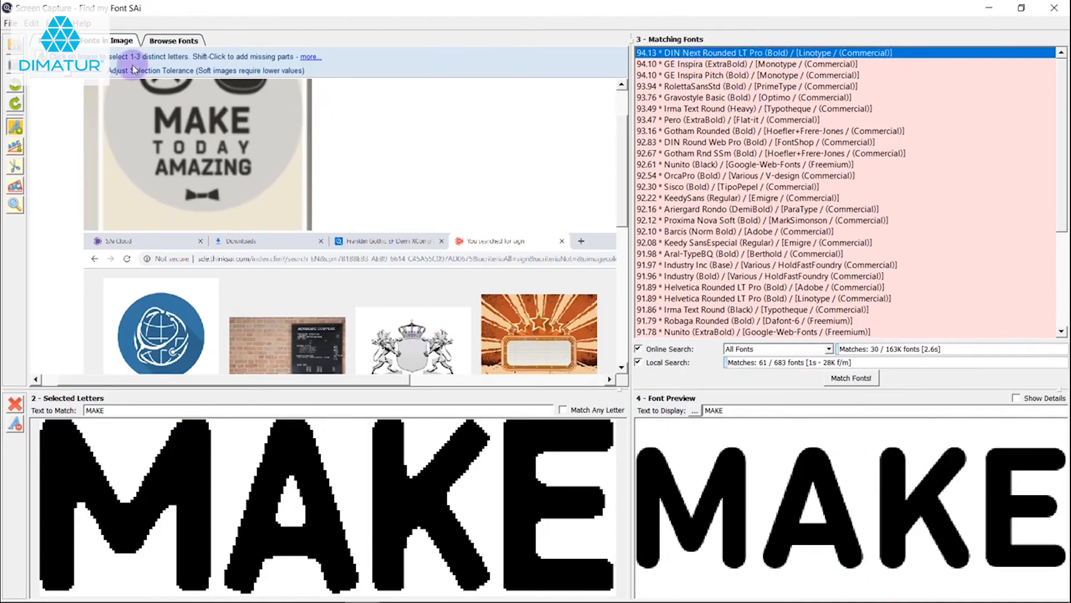
Open the test image Perspective.jpg with the slanted Desert Inn billboard
click(13, 45)
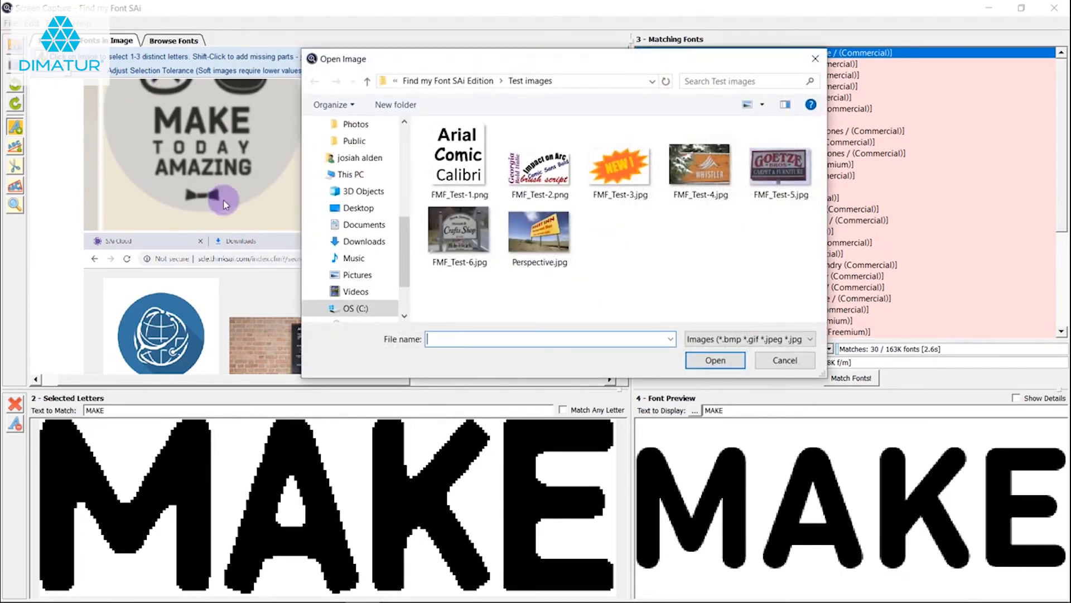
double_click(548, 233)
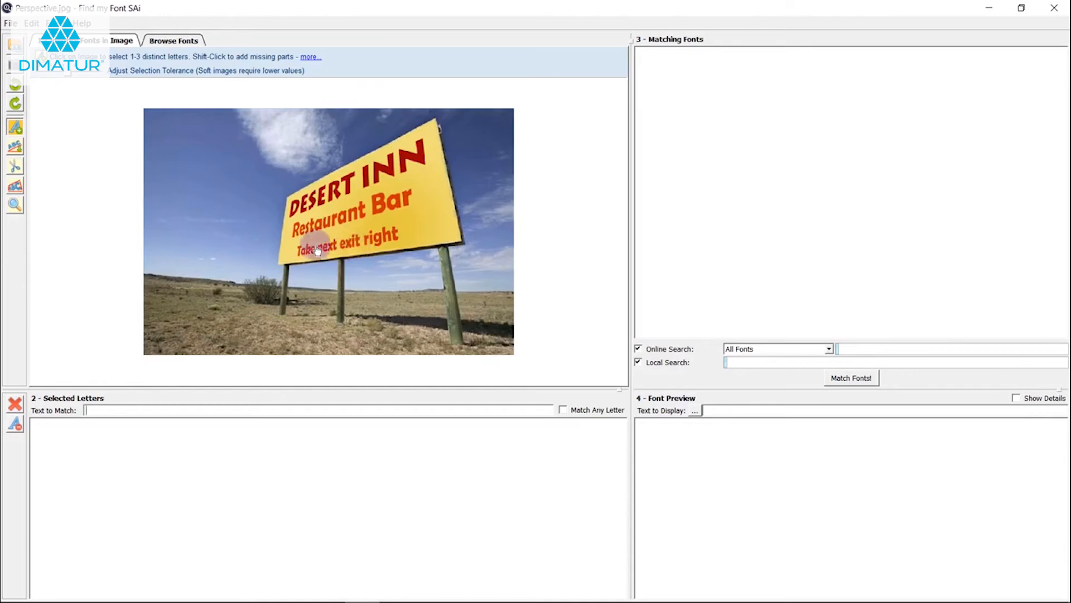
scroll(286, 213, up, 3)
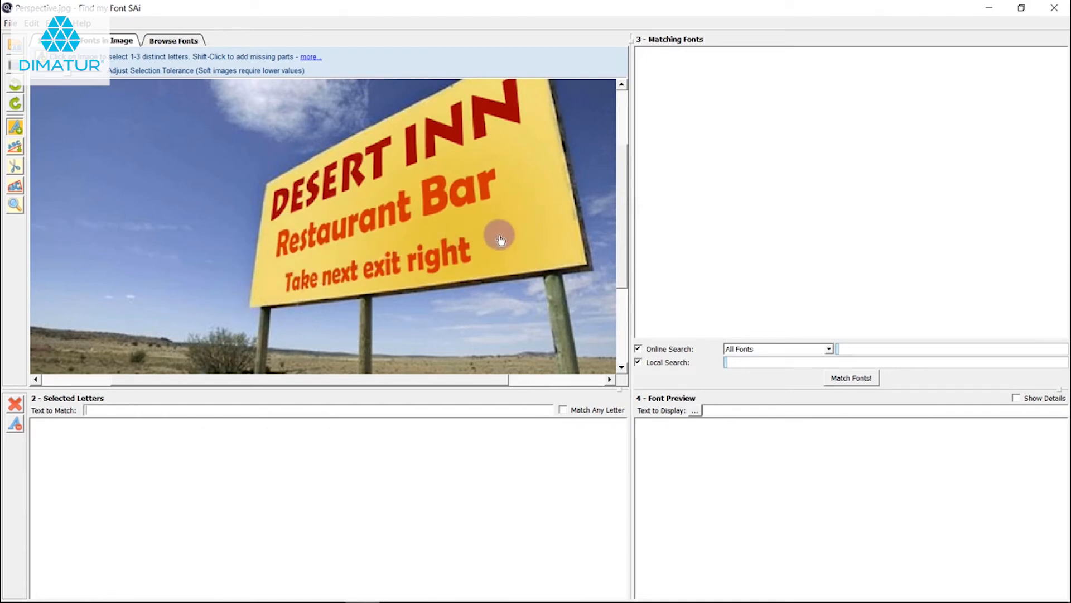
scroll(470, 242, down, 3)
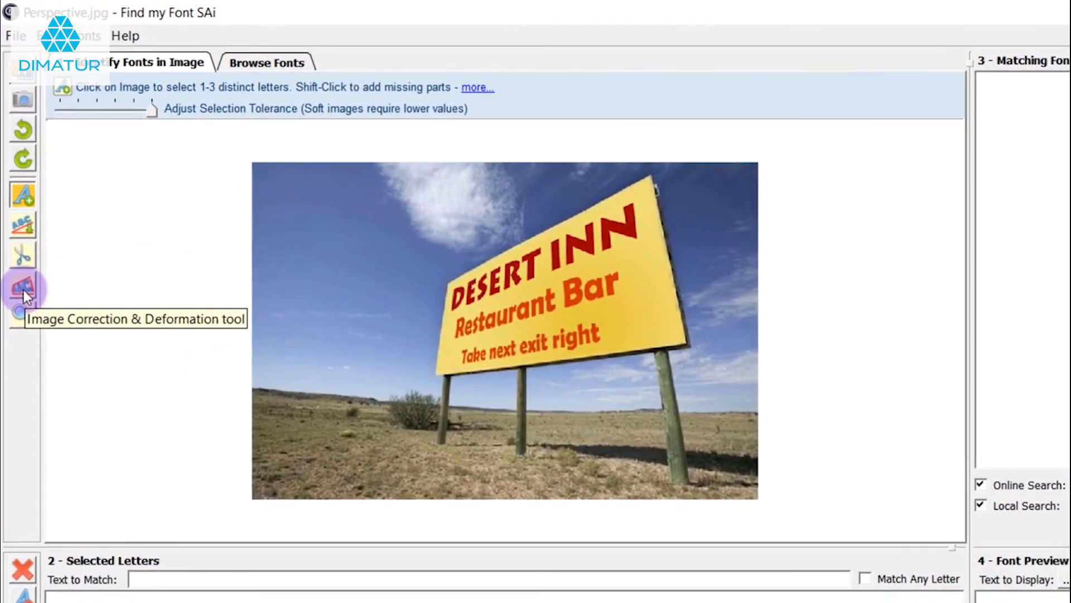
Straighten the billboard with the Image Correction tool, using Fix Perspective and fitting the grid's four corners to the yellow sign, and apply it
click(23, 287)
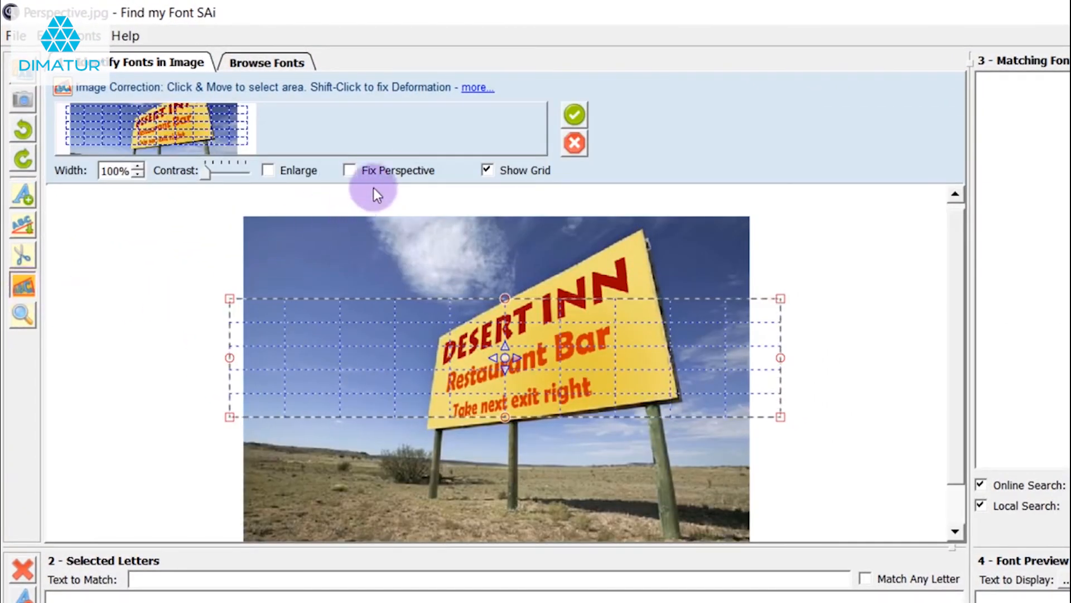
click(350, 170)
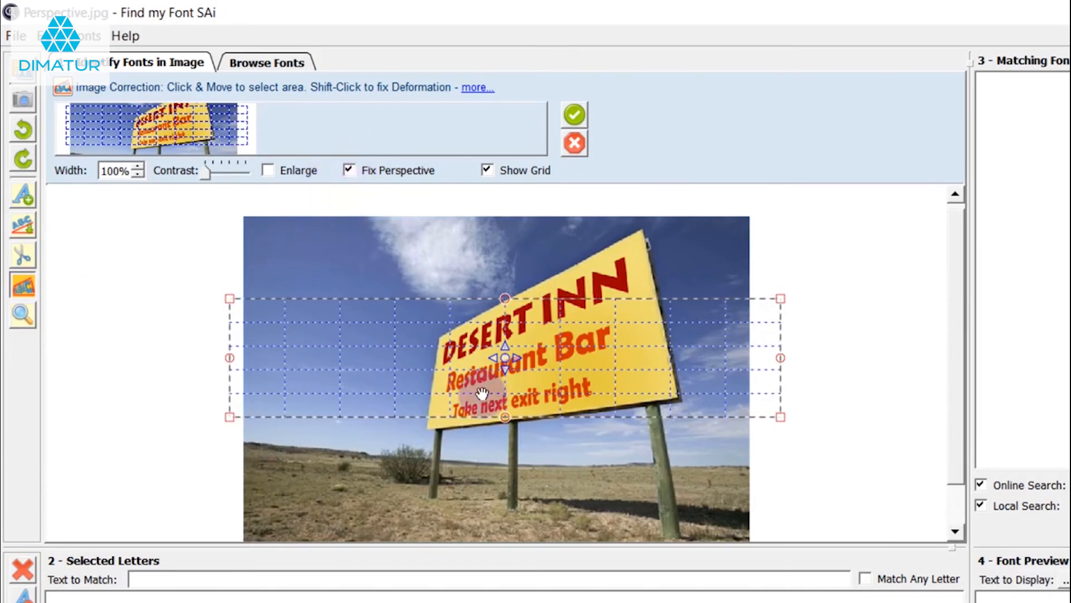
drag(510, 365, 715, 371)
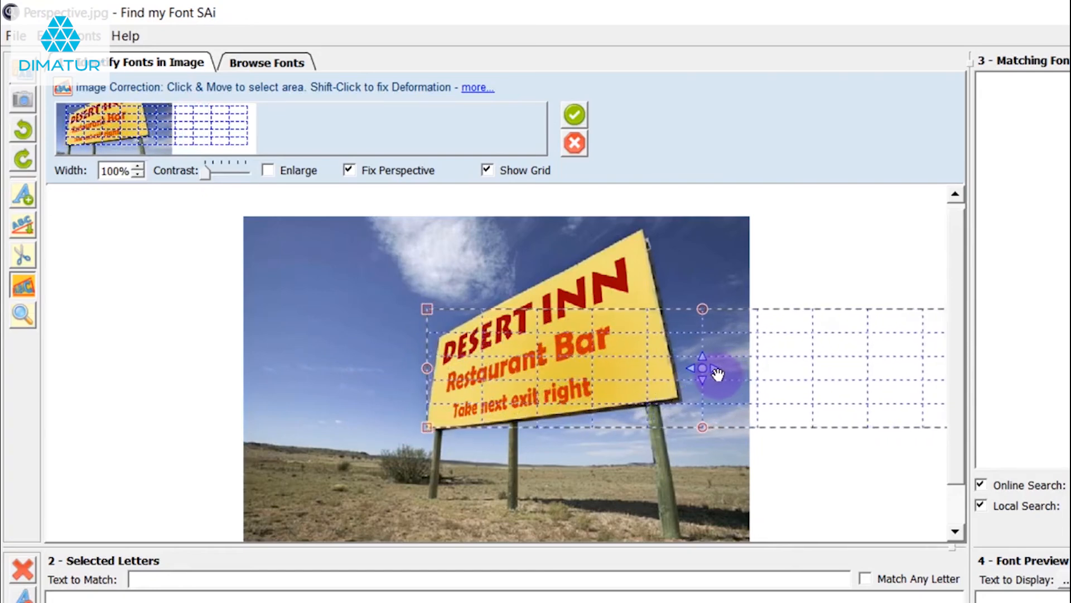
drag(427, 308, 438, 338)
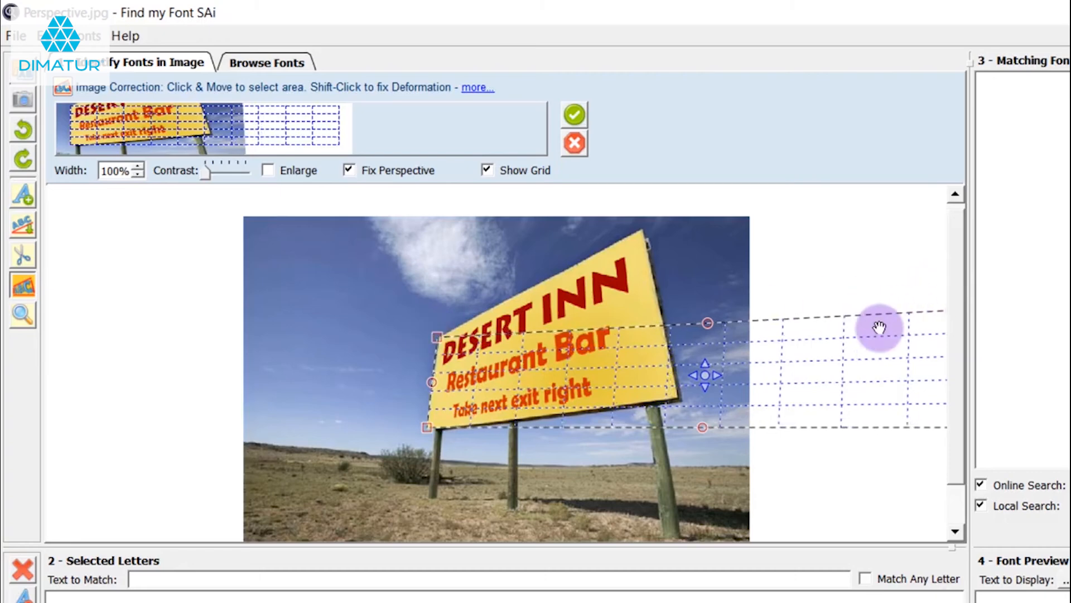
drag(725, 365, 641, 370)
drag(901, 306, 641, 231)
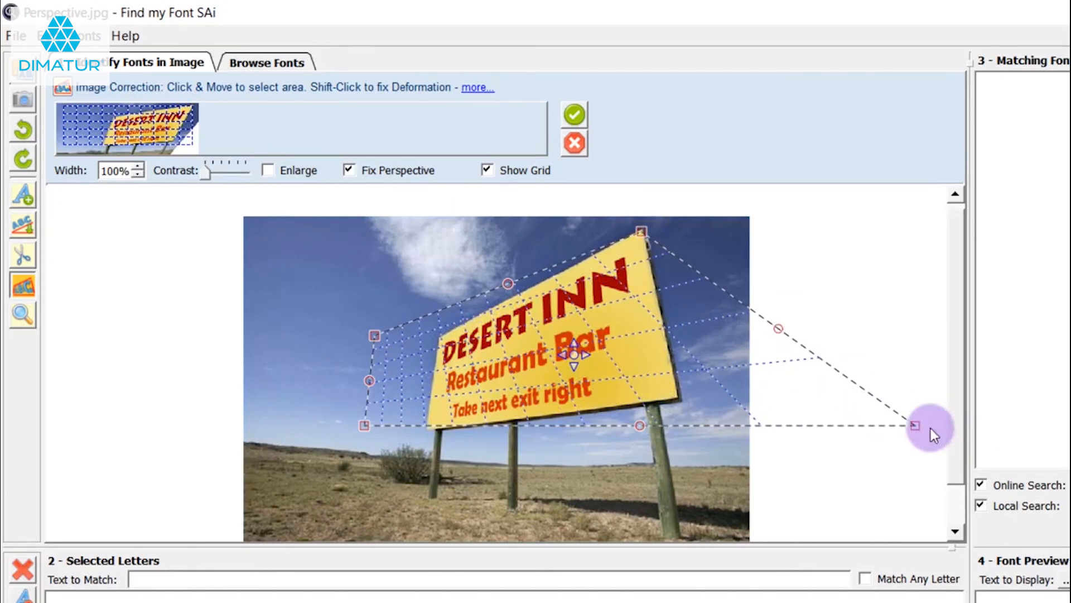
drag(916, 425, 678, 397)
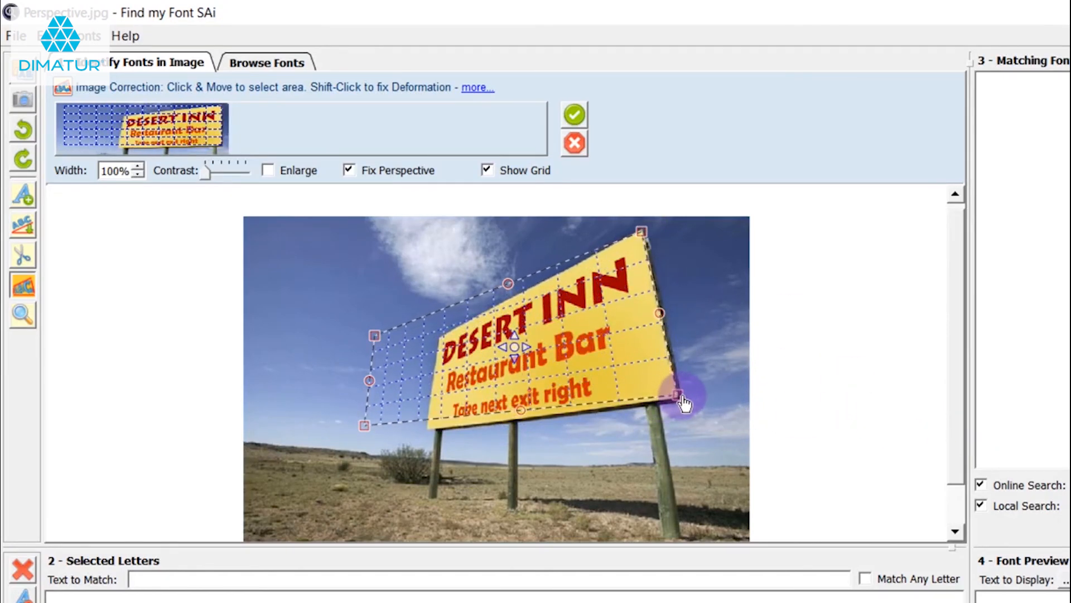
drag(366, 427, 429, 428)
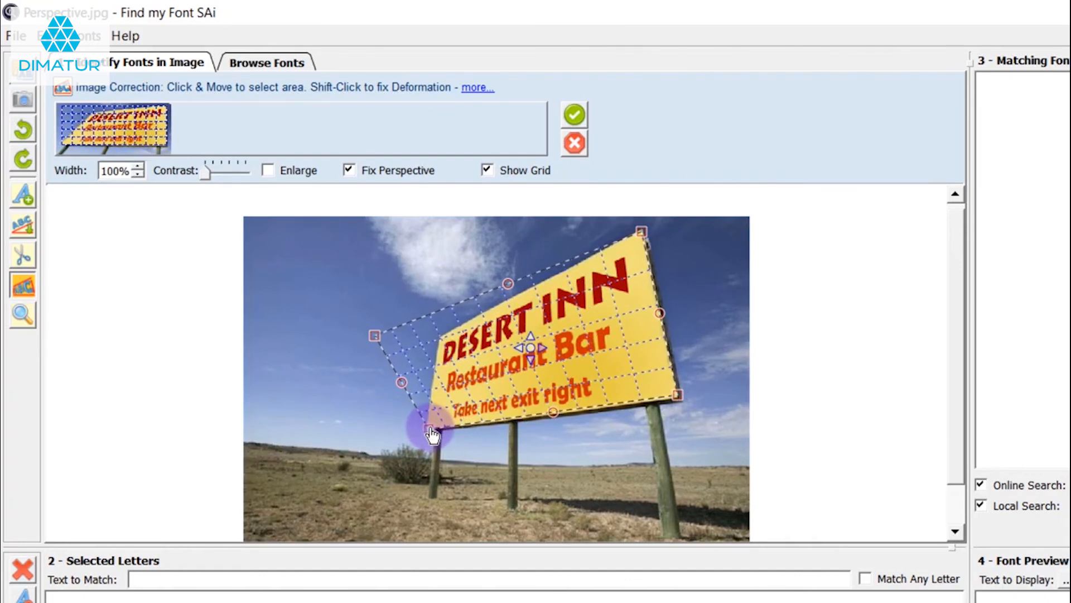
drag(374, 332, 440, 337)
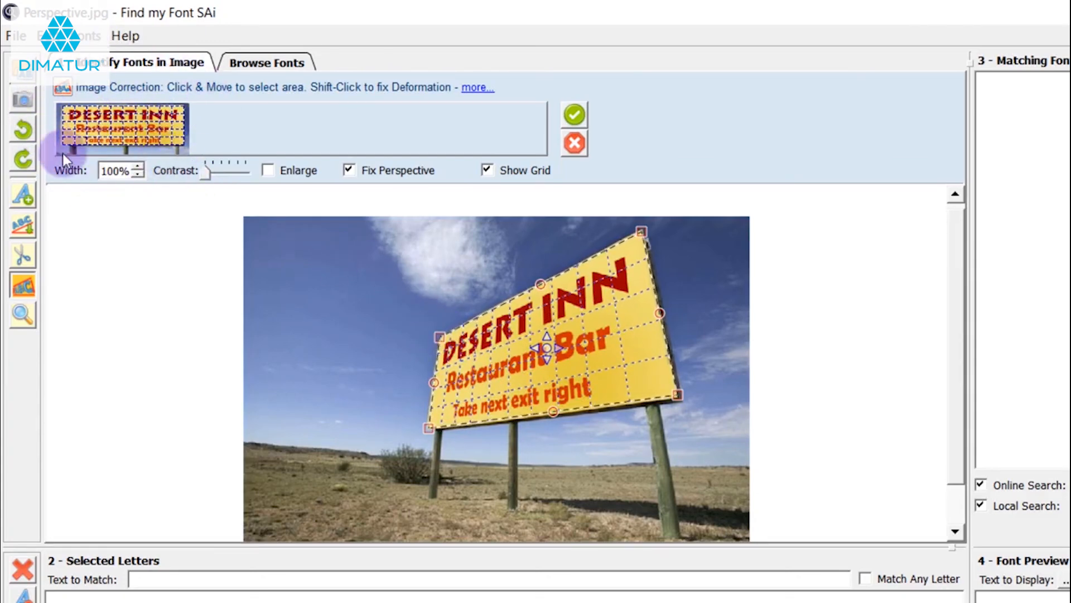
click(579, 114)
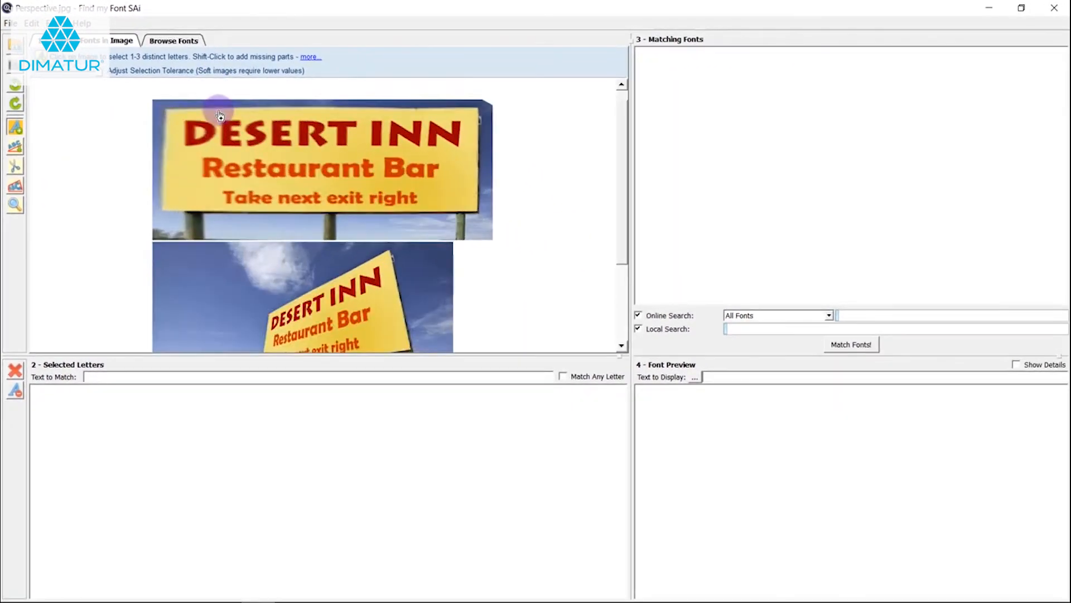
Select all the letters of DESERT INN on the corrected, enlarged billboard image
click(166, 150)
click(195, 154)
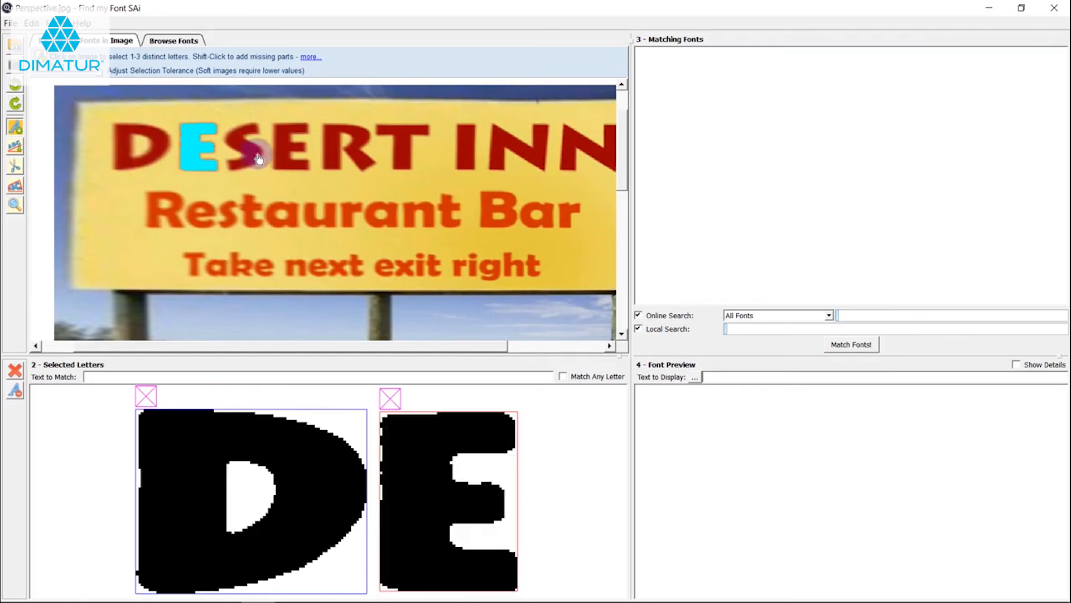
click(252, 151)
click(288, 150)
click(361, 159)
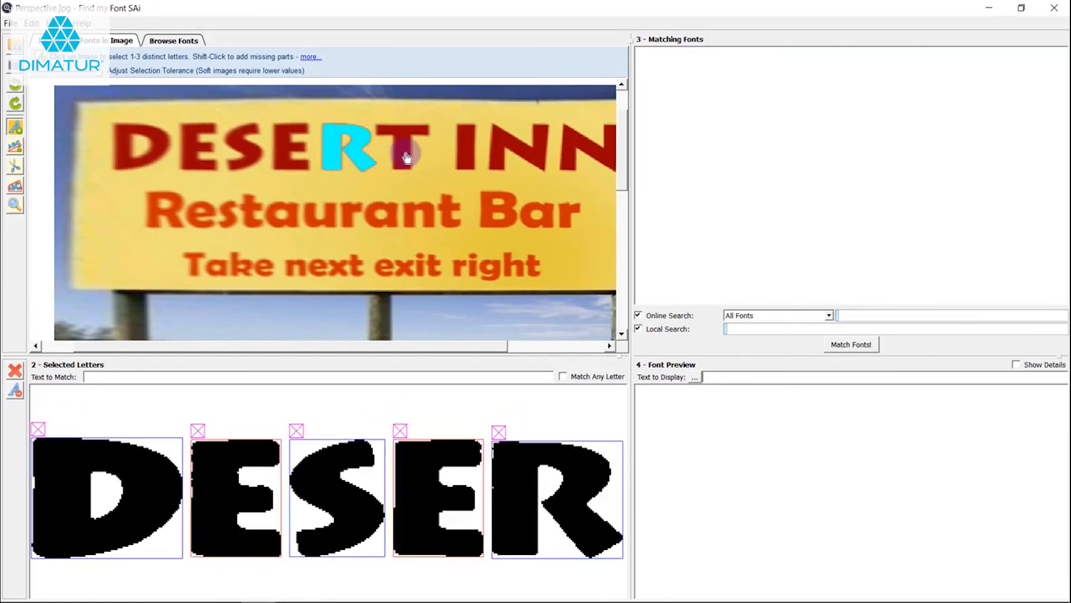
click(407, 148)
click(468, 145)
click(530, 156)
click(614, 160)
Match fonts with the text DESERTINN and preview the top match, TR Lithograph (Bold)
click(226, 380)
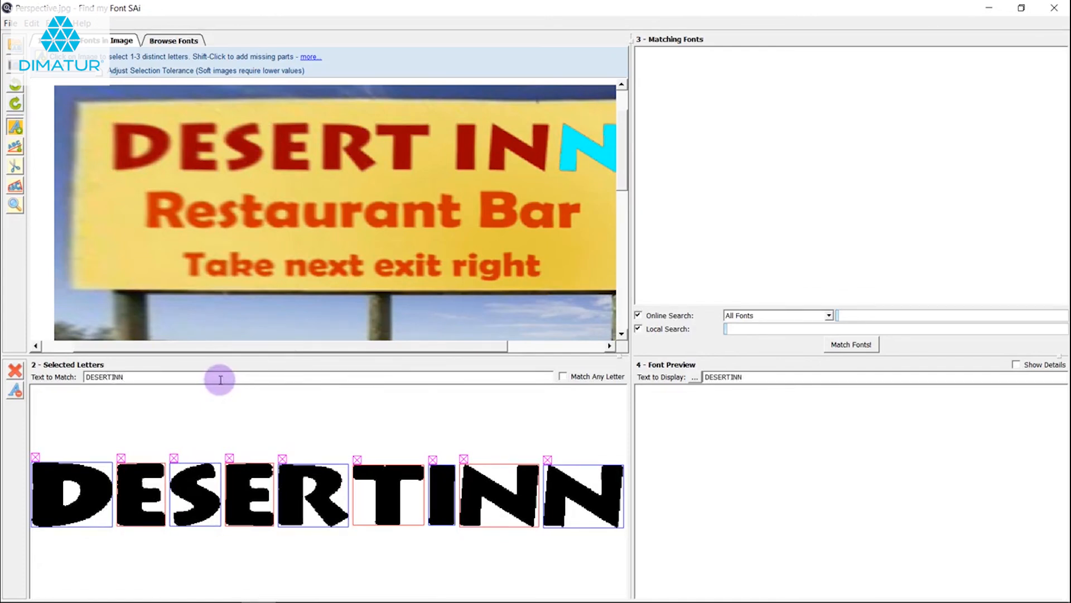
key(Return)
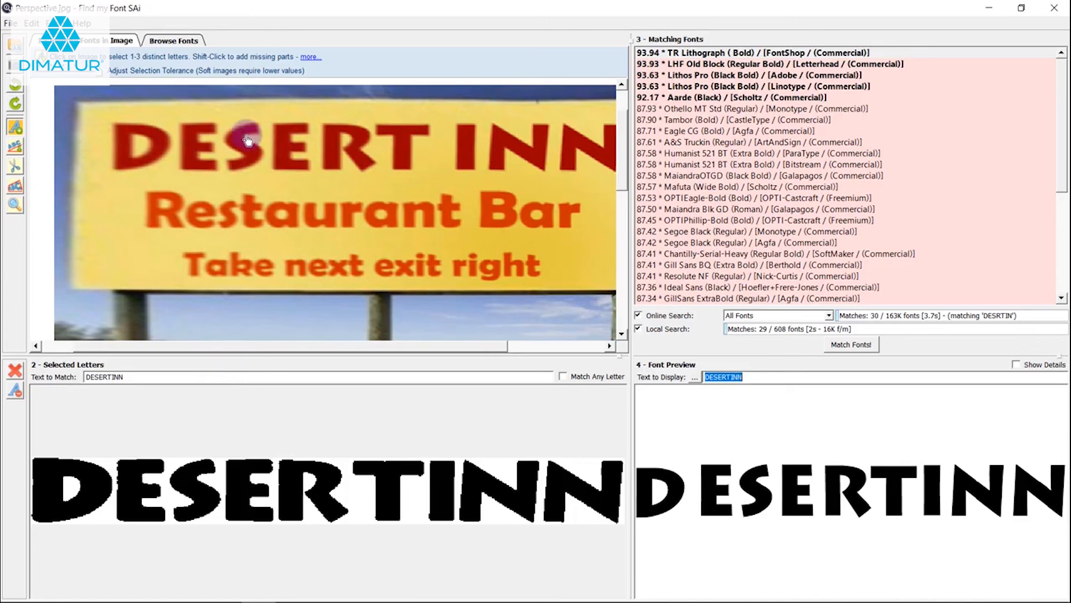
click(751, 53)
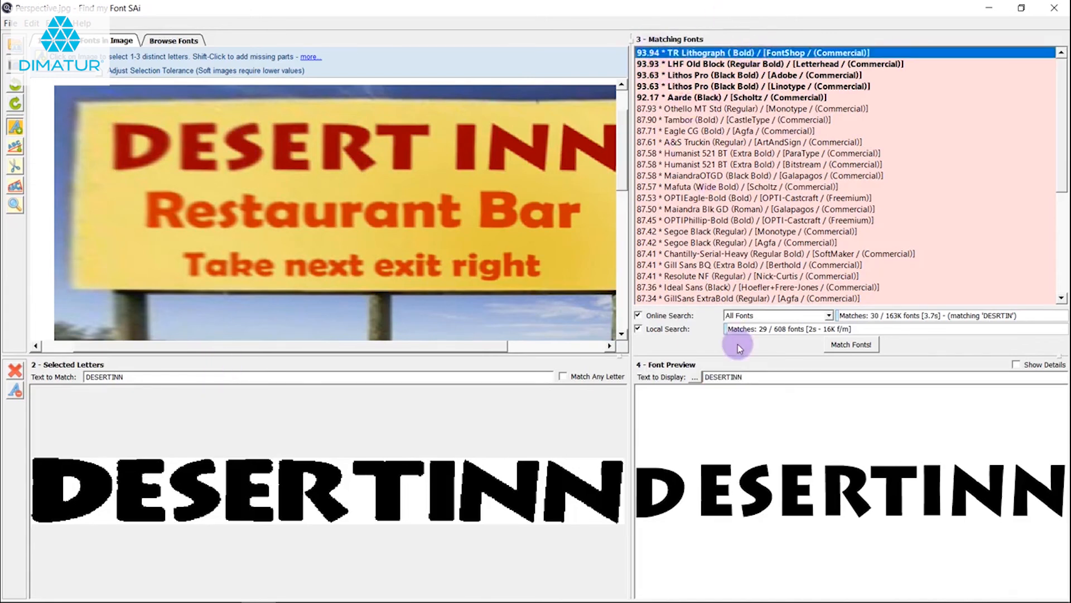